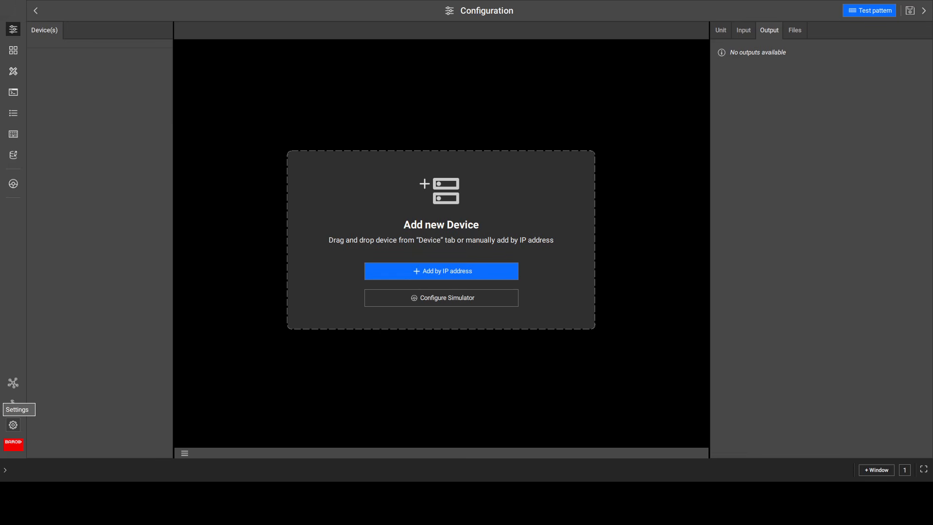
Check the toolset version in the settings and open the simulator setup from the configuration page
click(14, 425)
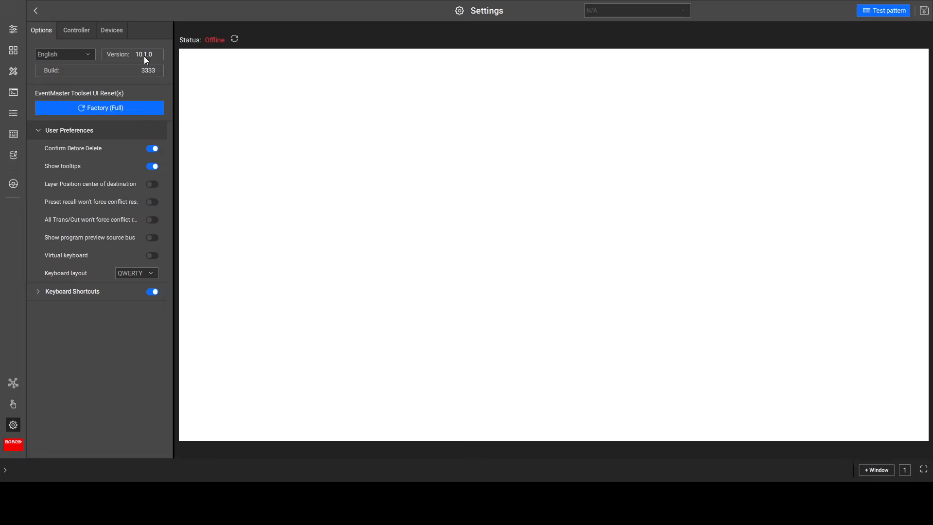
click(14, 30)
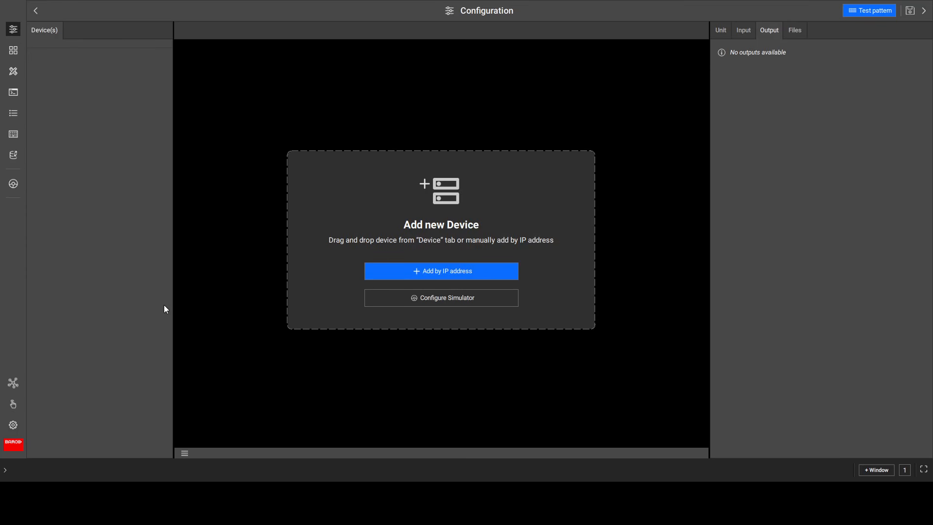
click(721, 31)
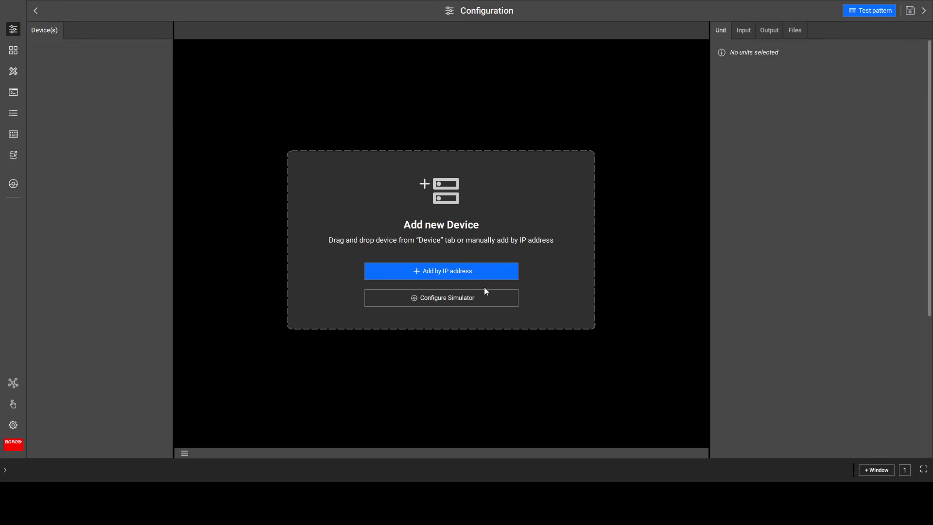
click(434, 306)
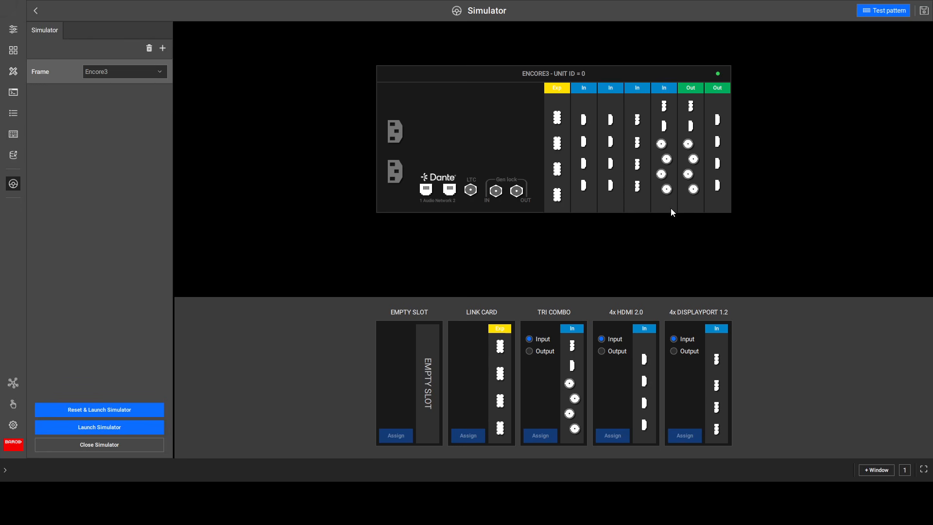
Assign a 4x HDMI 2.0 input card to the first slot of the Encore3 frame
click(558, 173)
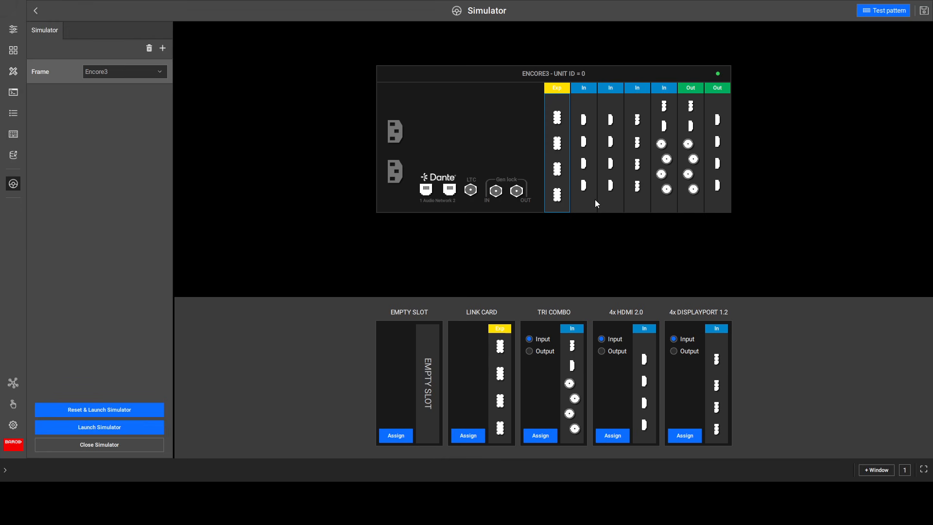
click(613, 434)
click(558, 160)
Assign 4x DisplayPort 1.2 output cards to the last four slots of the Encore3 frame
click(587, 166)
click(599, 167)
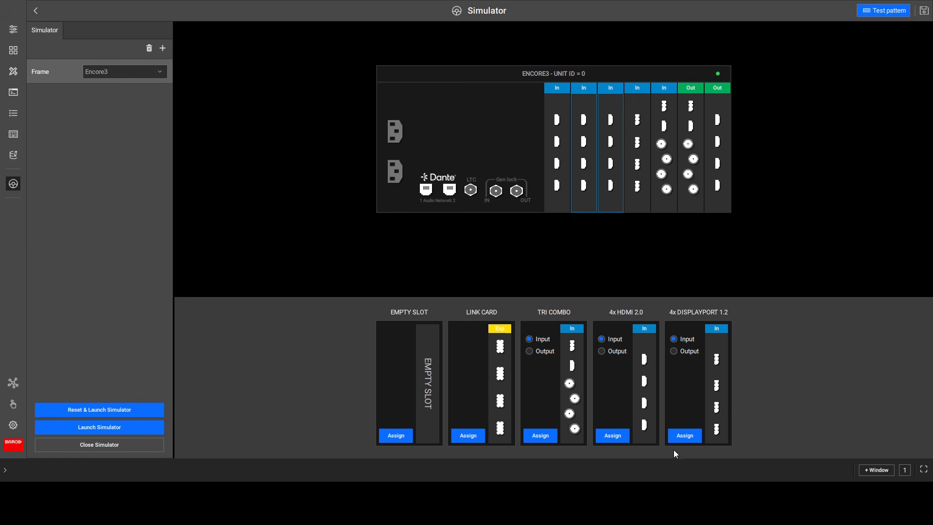
click(674, 351)
click(583, 140)
click(609, 141)
click(637, 142)
click(666, 142)
click(690, 144)
click(714, 143)
click(680, 149)
click(654, 150)
click(641, 155)
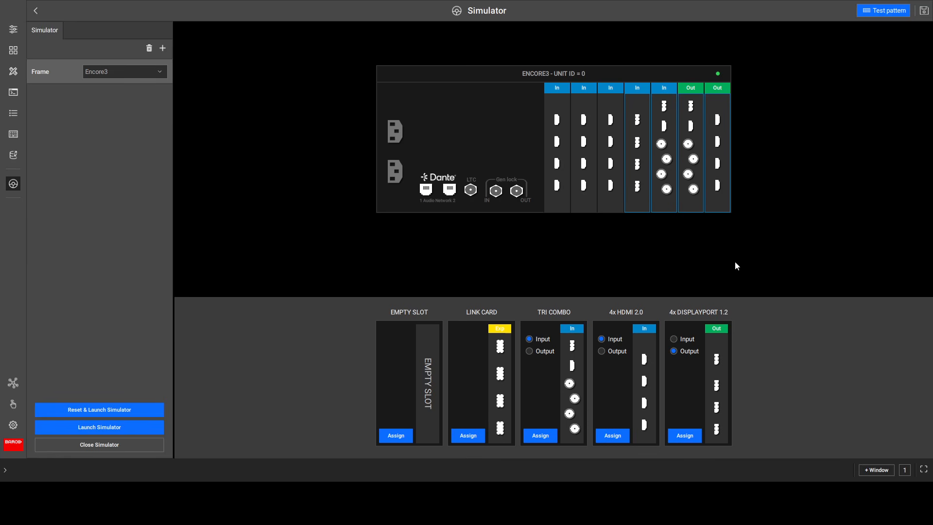
click(687, 440)
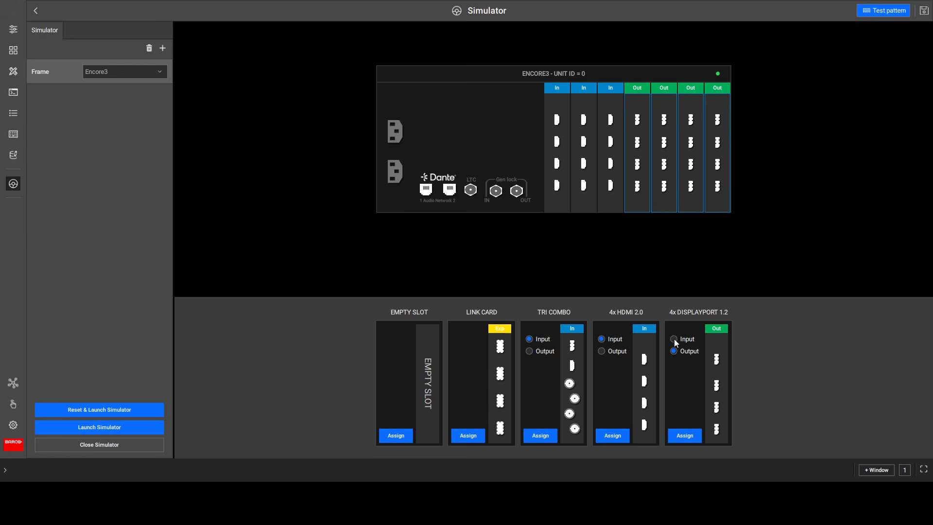
Reassign the last four slots as 4x DisplayPort 1.2 input cards
click(674, 338)
click(687, 434)
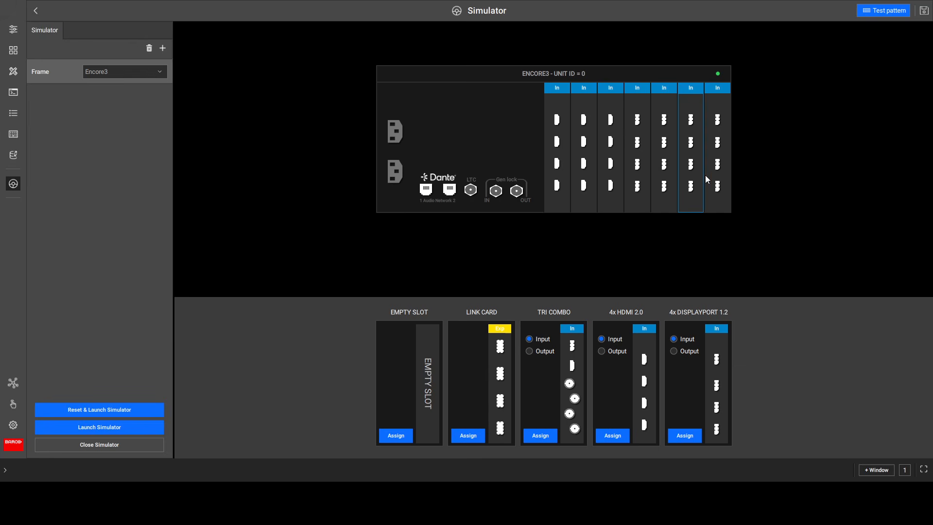
Switch the DisplayPort 1.2 card in the fifth slot to output and back to input
click(664, 168)
click(672, 351)
click(684, 437)
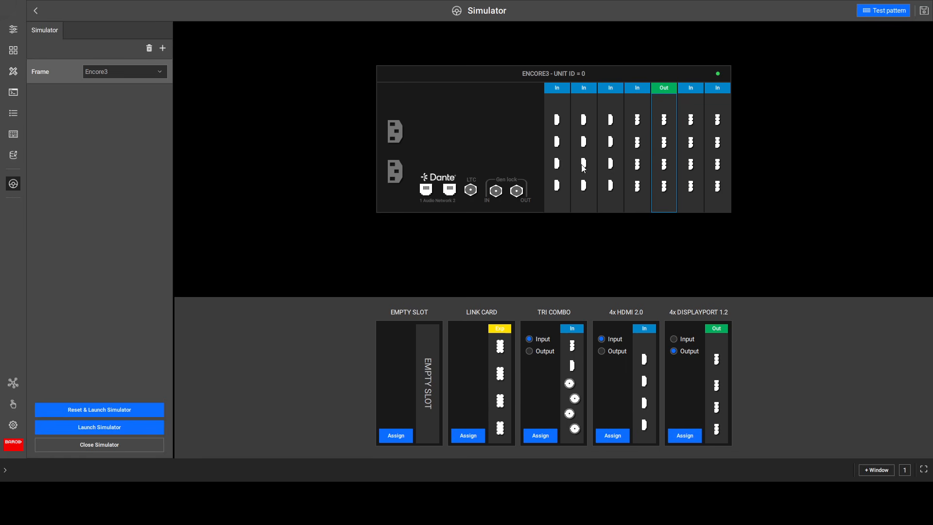
click(673, 339)
click(688, 440)
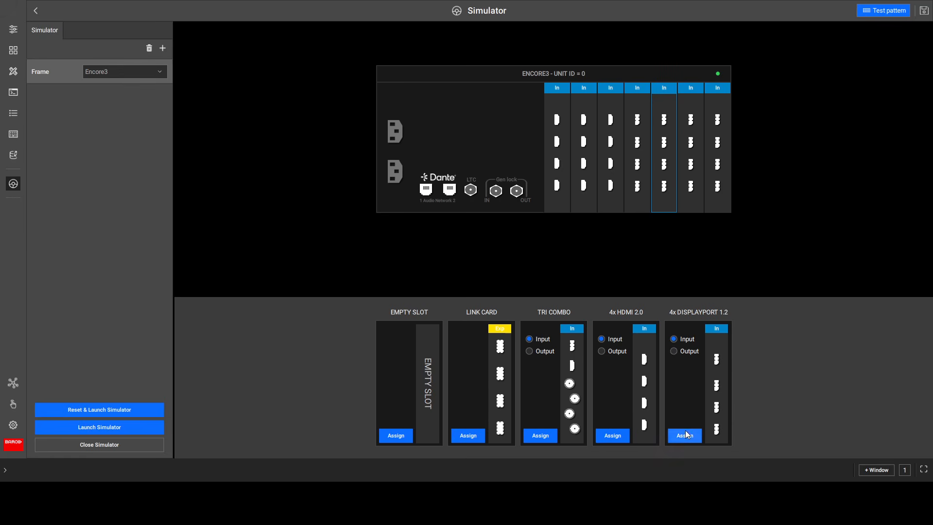
Assign a Tri Combo output card to the sixth slot only
click(695, 186)
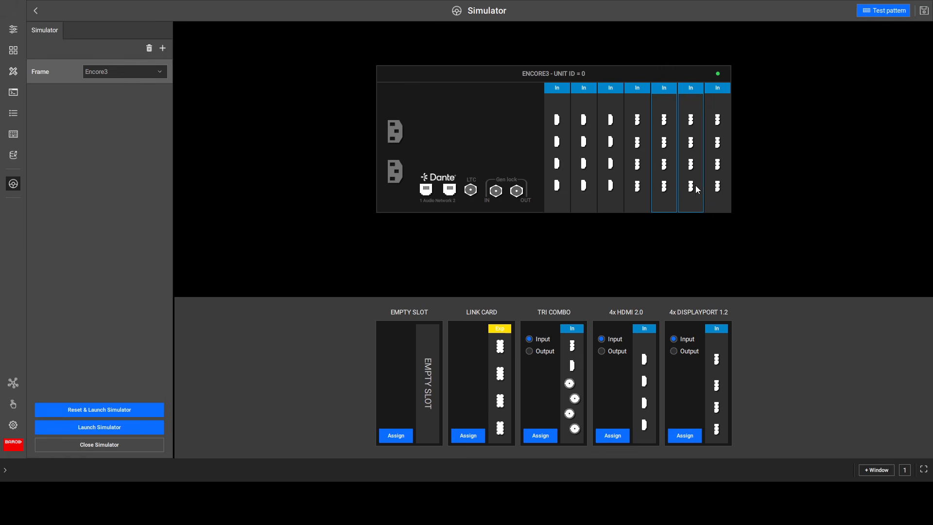
click(671, 174)
click(529, 351)
click(535, 434)
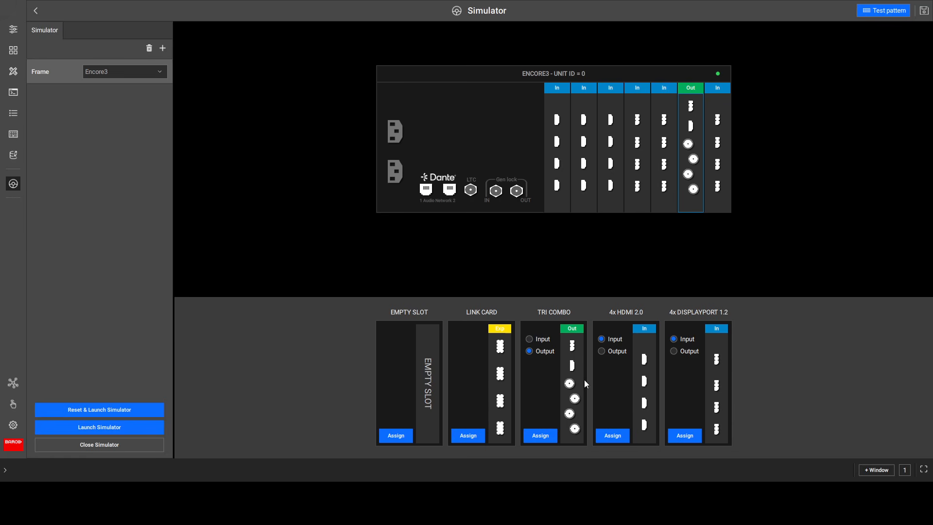
Assign 4x HDMI 2.0 output cards to the last two slots and a Link Card to the first slot
click(724, 178)
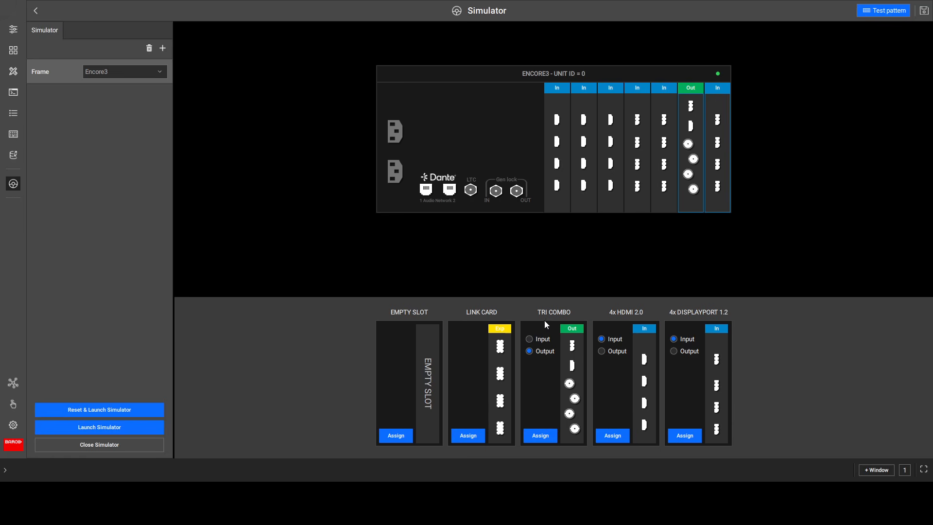
click(602, 350)
click(609, 435)
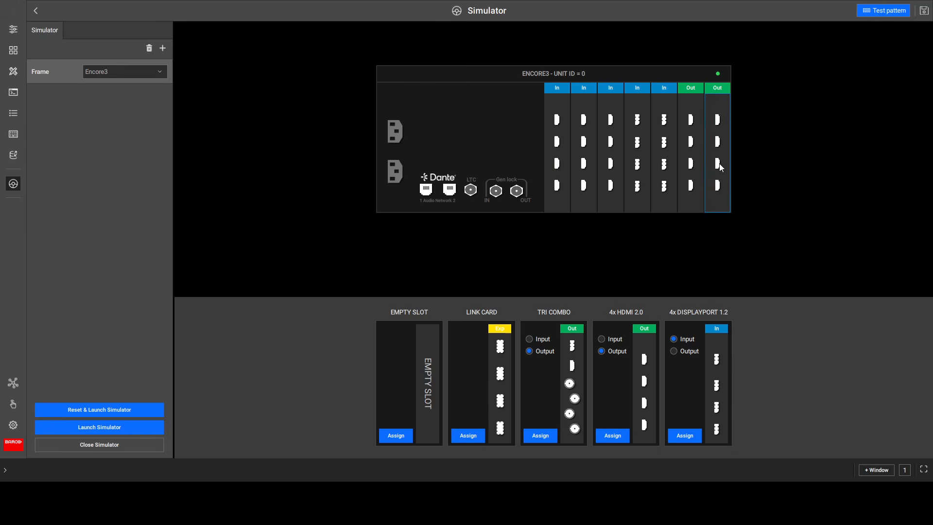
click(561, 153)
click(457, 436)
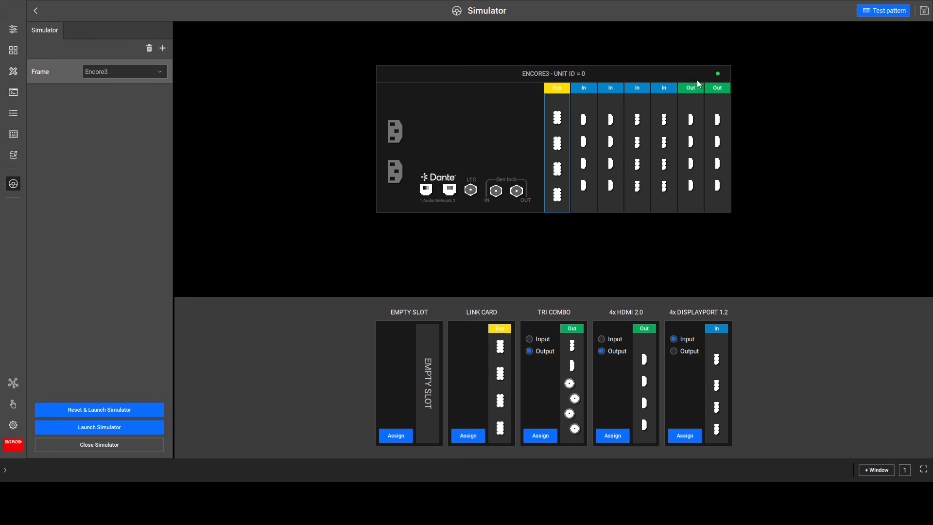
Assign a Tri Combo output card to the sixth slot and a Tri Combo input card to the fifth slot
click(689, 128)
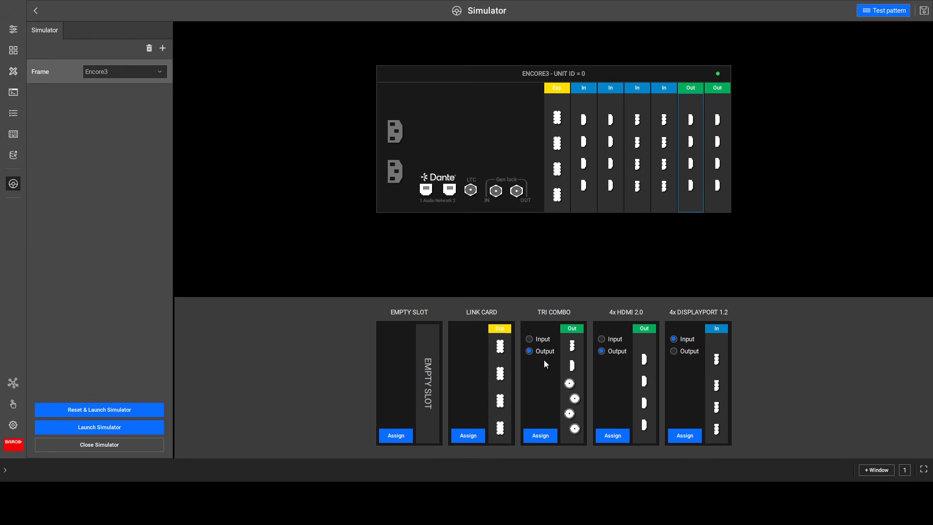
click(537, 437)
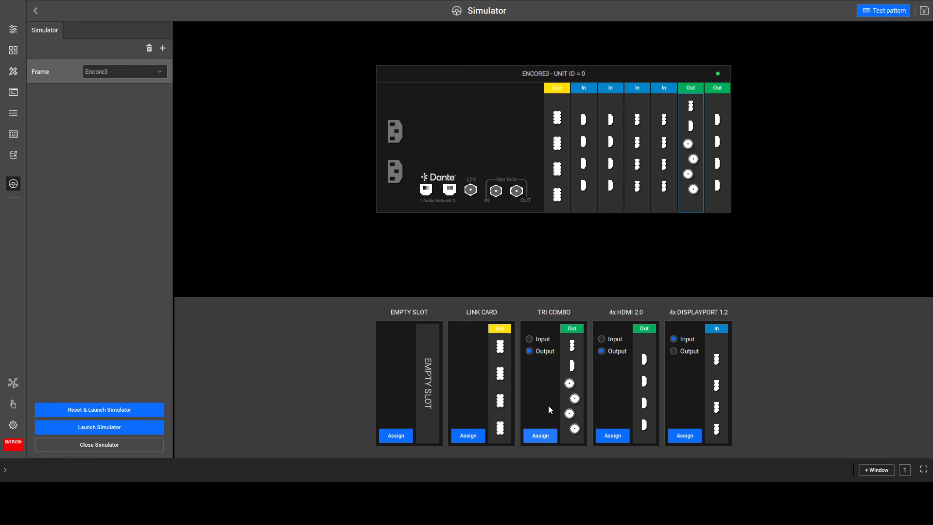
click(666, 153)
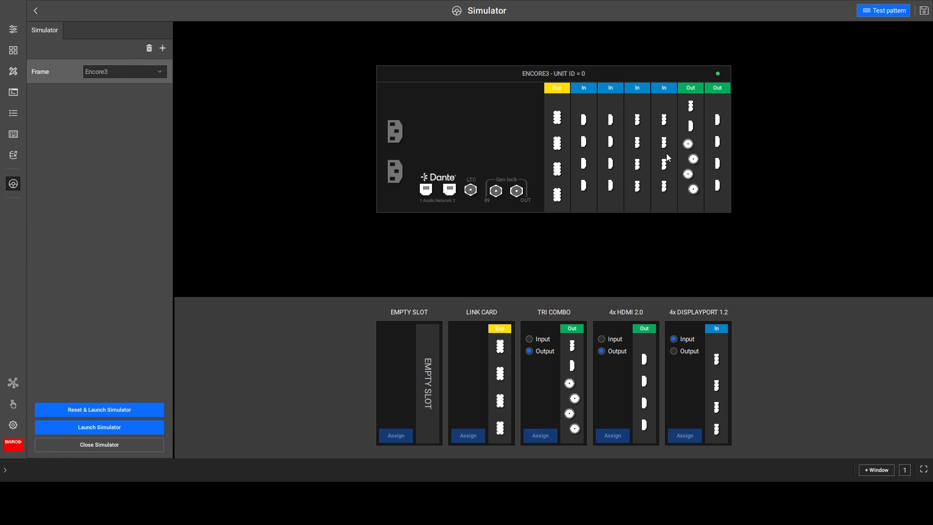
click(530, 340)
click(540, 437)
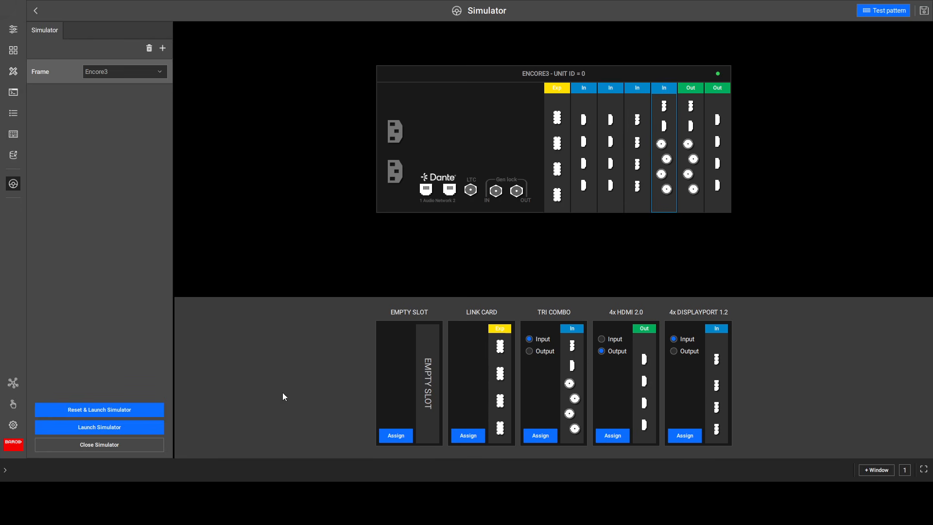
Reset and launch the simulator and add the discovered ENCORE3 device to the configuration workspace
click(129, 411)
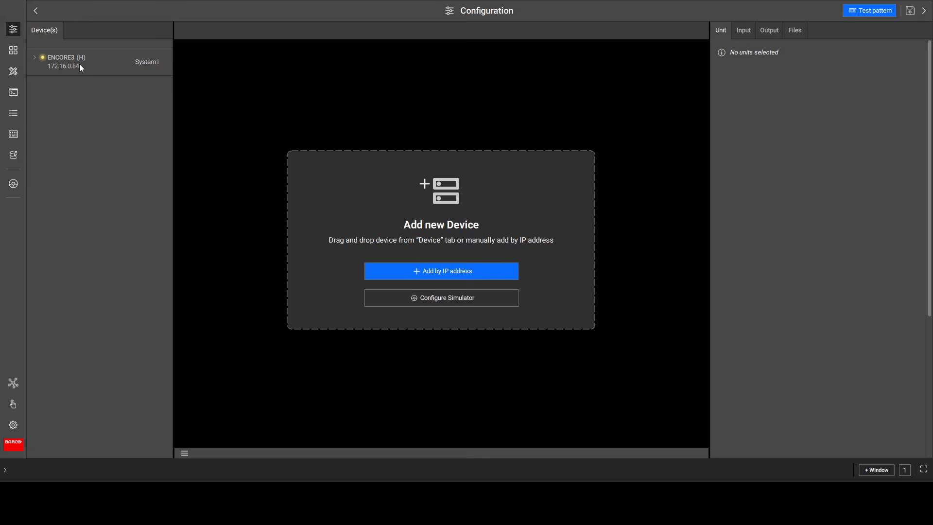
drag(63, 53, 408, 219)
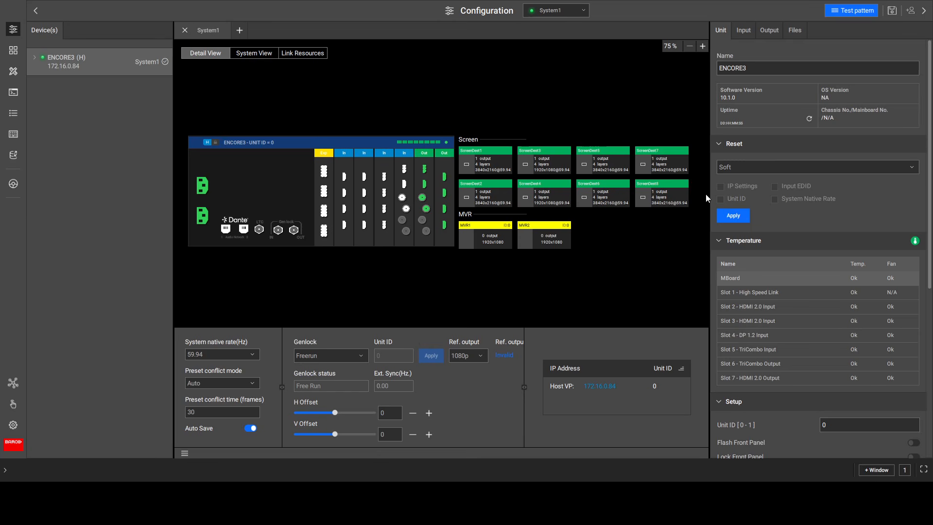
Widen the system diagram and examine the ENCORE3 rear panel and its screen destinations at different zoom levels
drag(709, 194, 752, 194)
click(745, 47)
click(745, 47)
click(745, 47)
click(745, 46)
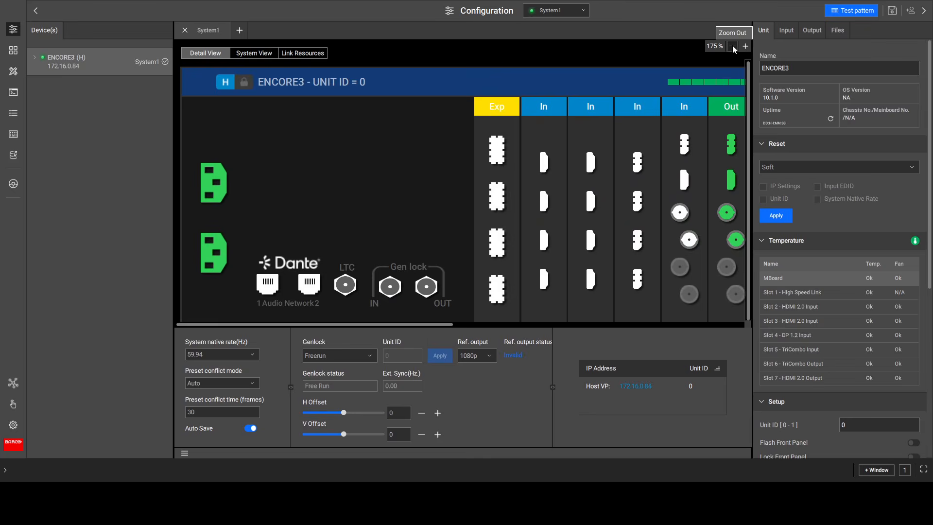
click(733, 46)
click(733, 46)
click(733, 46)
scroll(523, 258, down, 3)
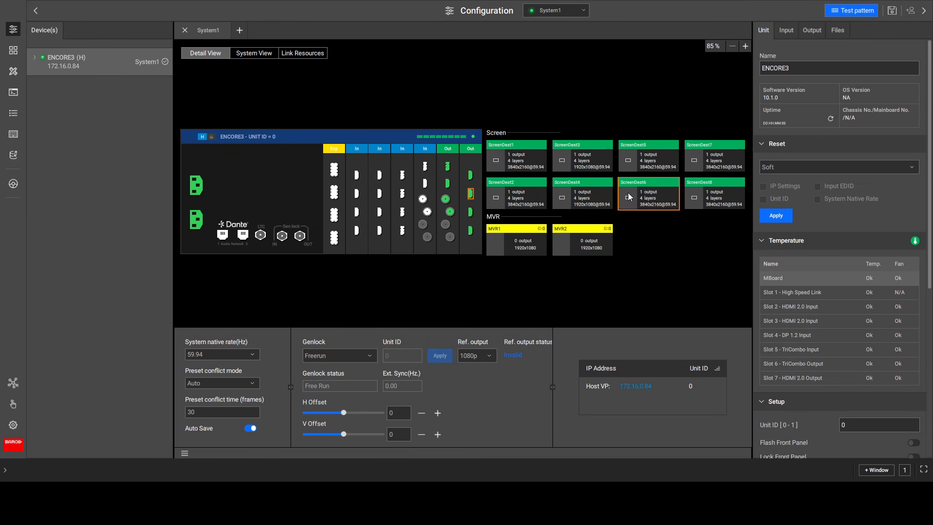
click(732, 46)
click(732, 46)
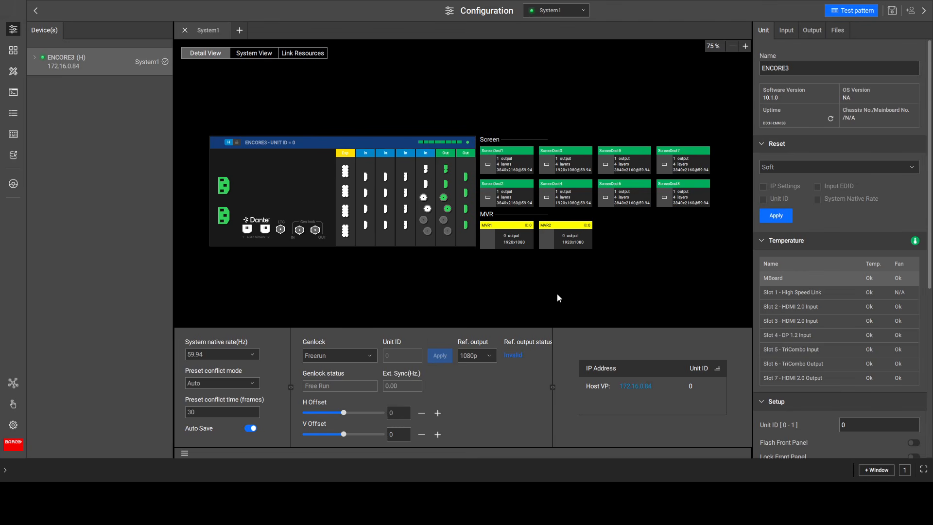
click(745, 46)
click(735, 46)
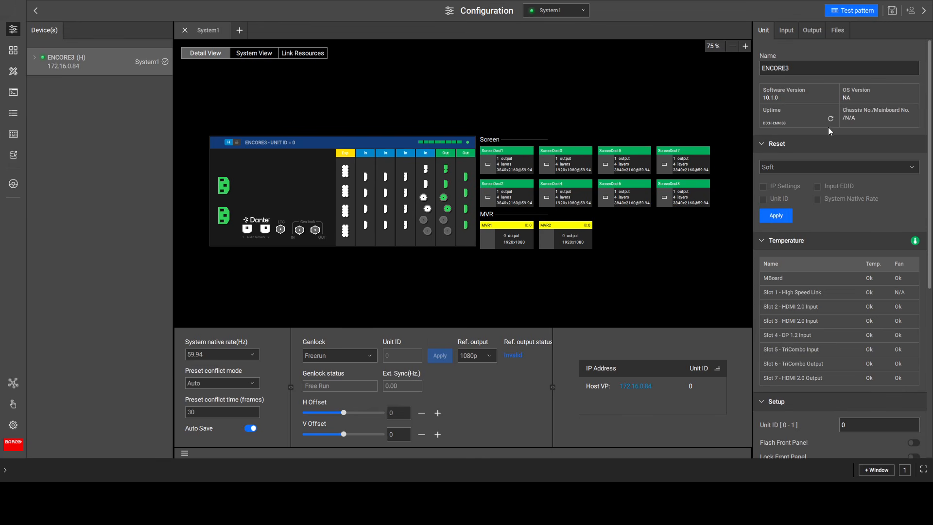
Review the system's input, output and file settings and look at the existing screen destinations
click(786, 33)
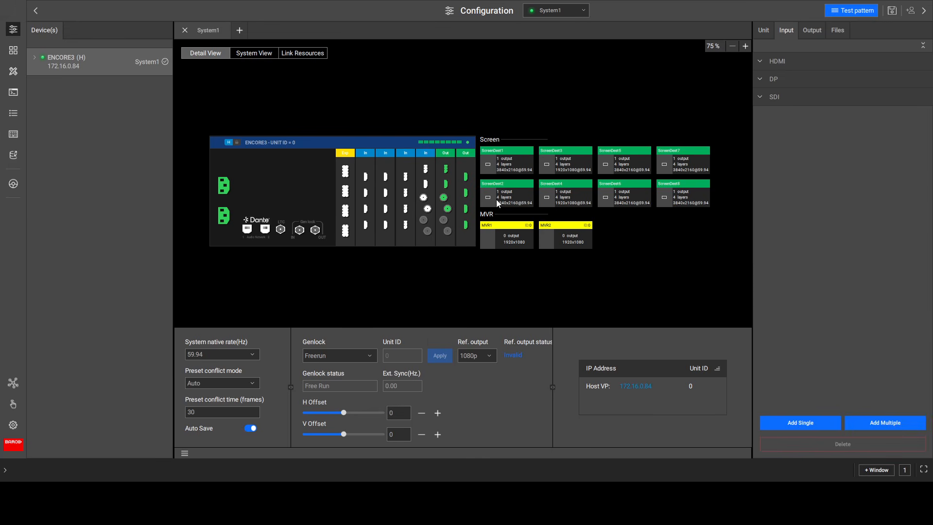
click(814, 31)
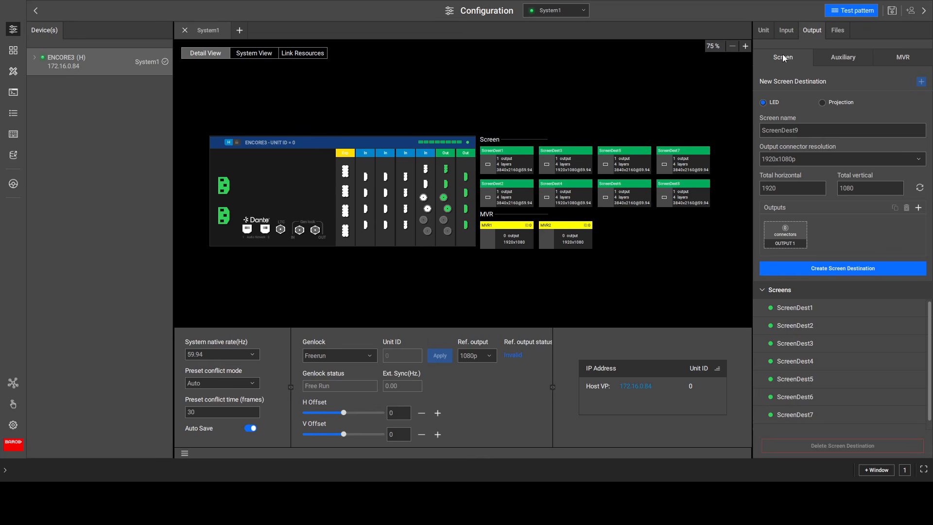
click(841, 32)
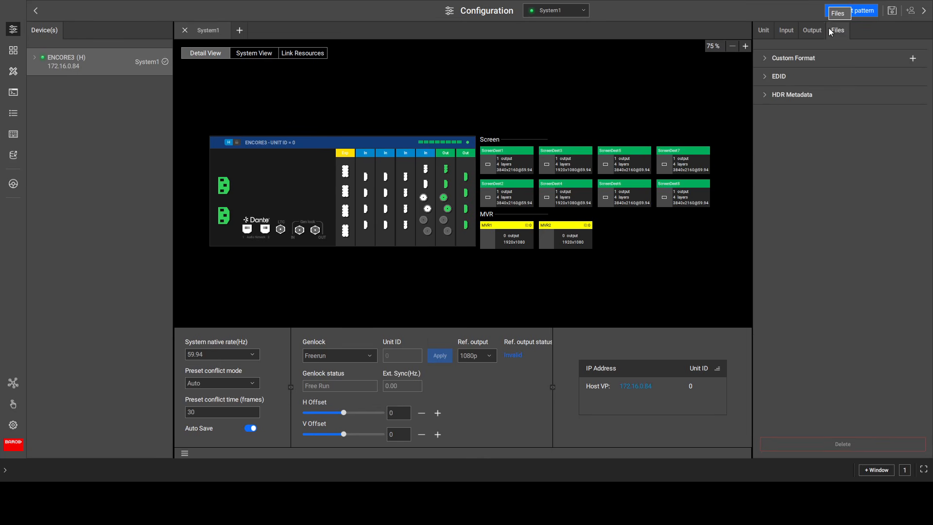
click(812, 30)
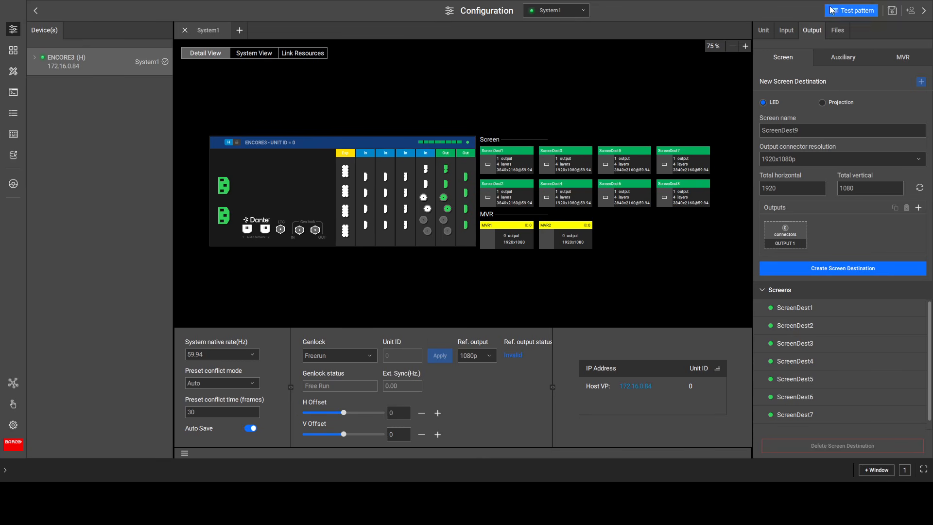
click(805, 343)
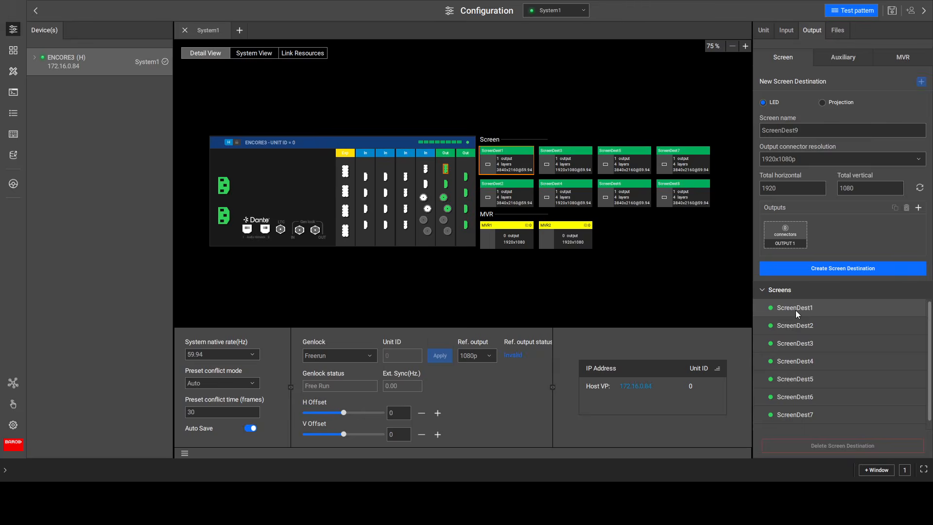
click(794, 361)
click(794, 378)
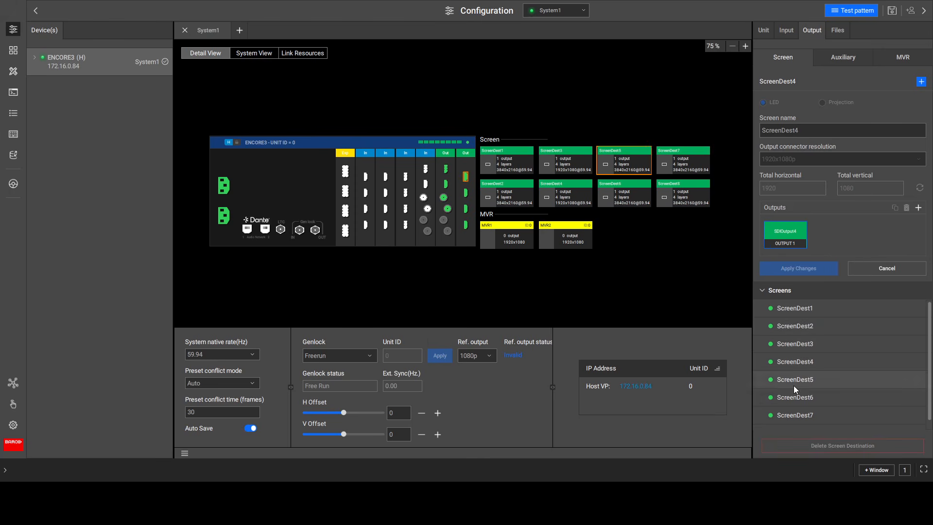
click(741, 50)
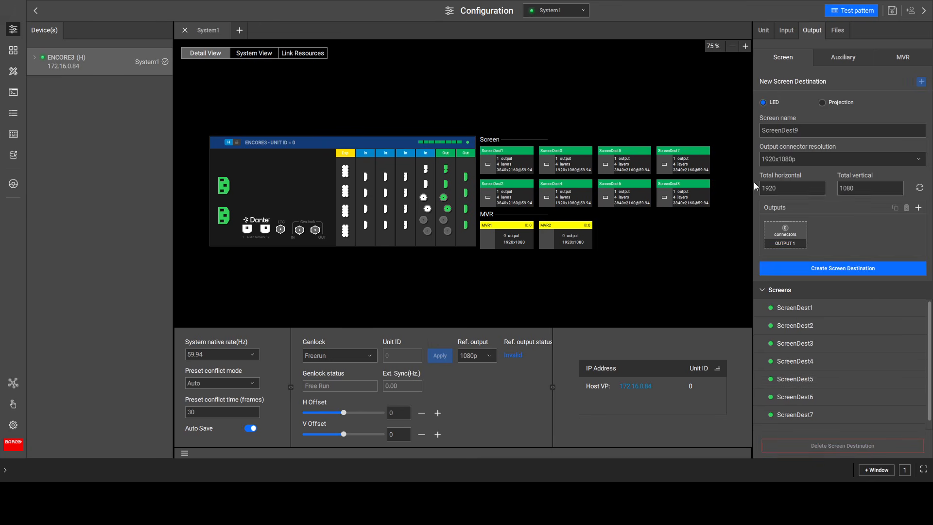
Select all existing screen destinations, ScreenDest1 through ScreenDest8, and delete them
ctrl+click(791, 418)
ctrl+click(786, 397)
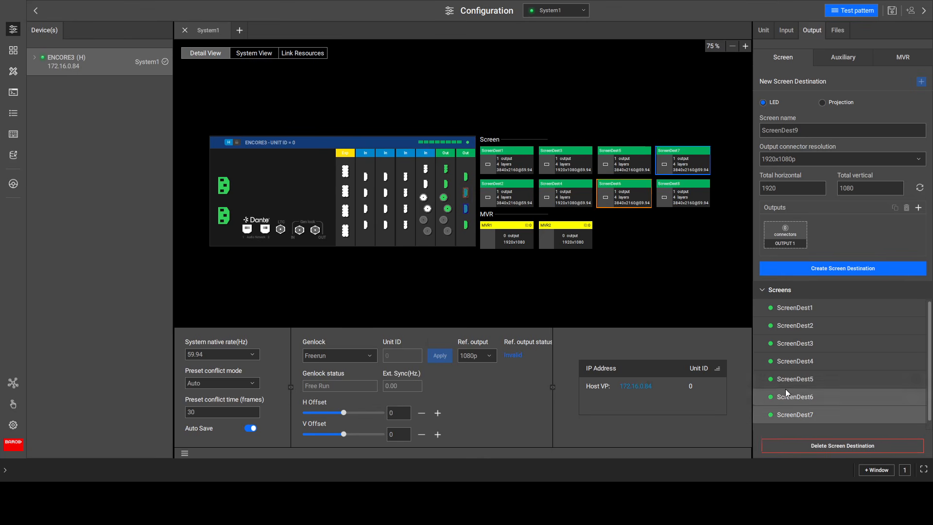
ctrl+click(787, 379)
ctrl+click(796, 344)
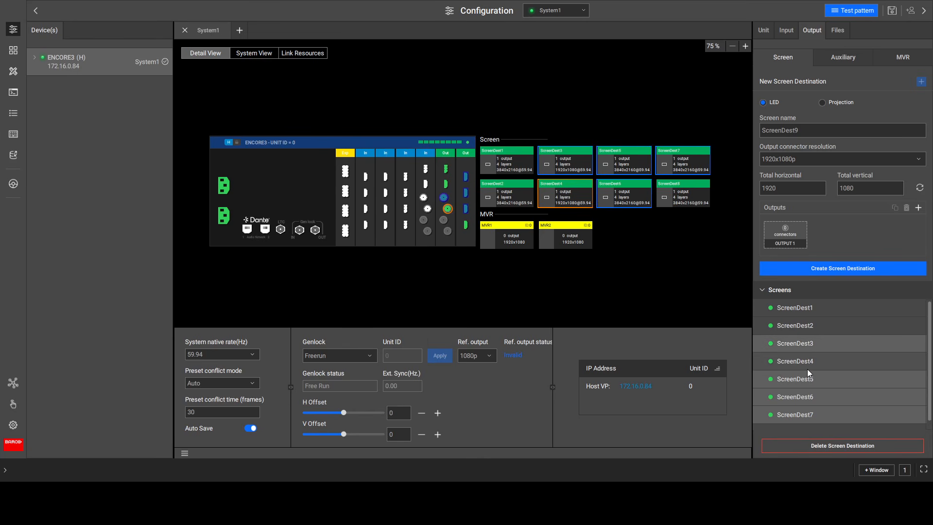
key(ctrl+a)
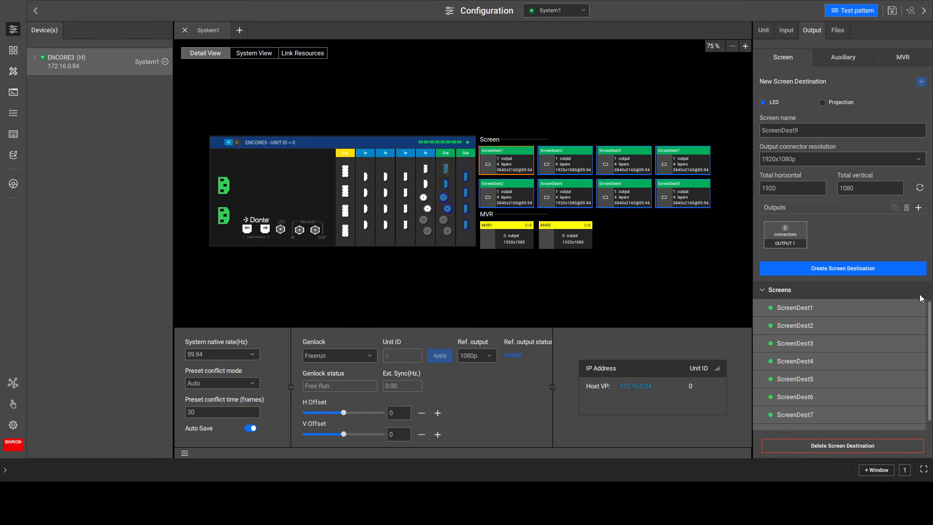
click(843, 445)
click(874, 446)
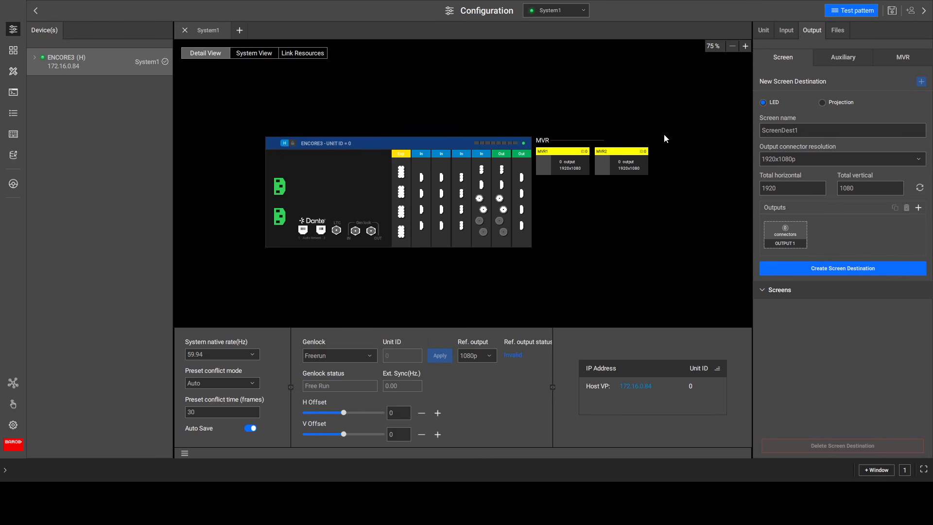
Define a new LED destination named "LED Screen" with 3840x2160p connector resolution and a total size of 2600 by 1600
click(744, 47)
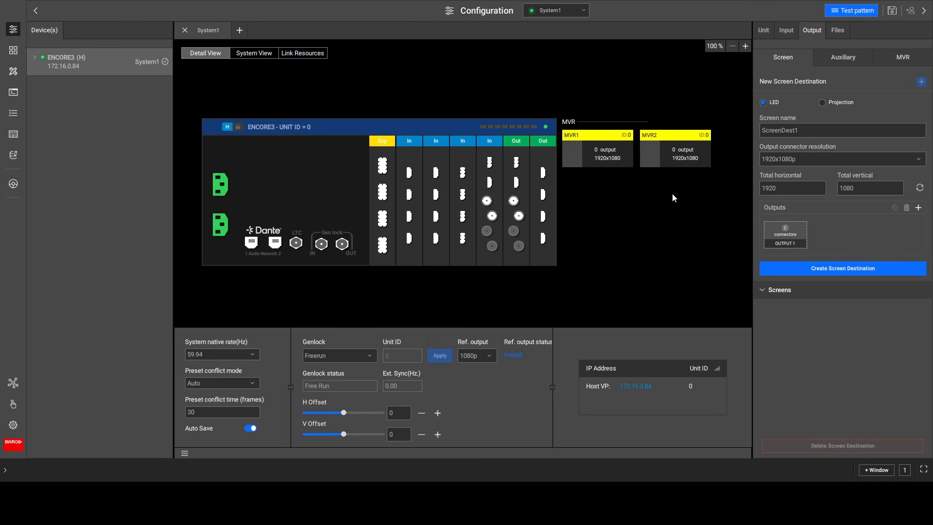
click(814, 135)
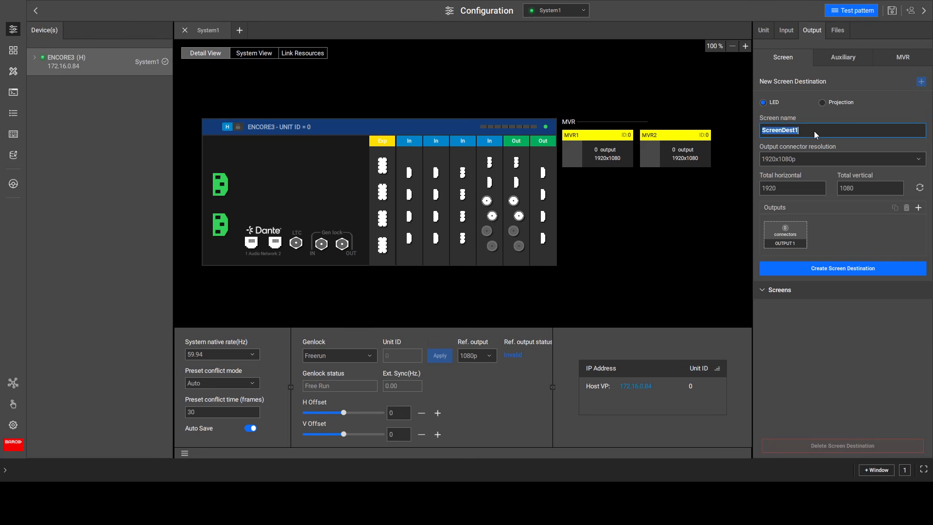
text(LED Scr)
click(871, 156)
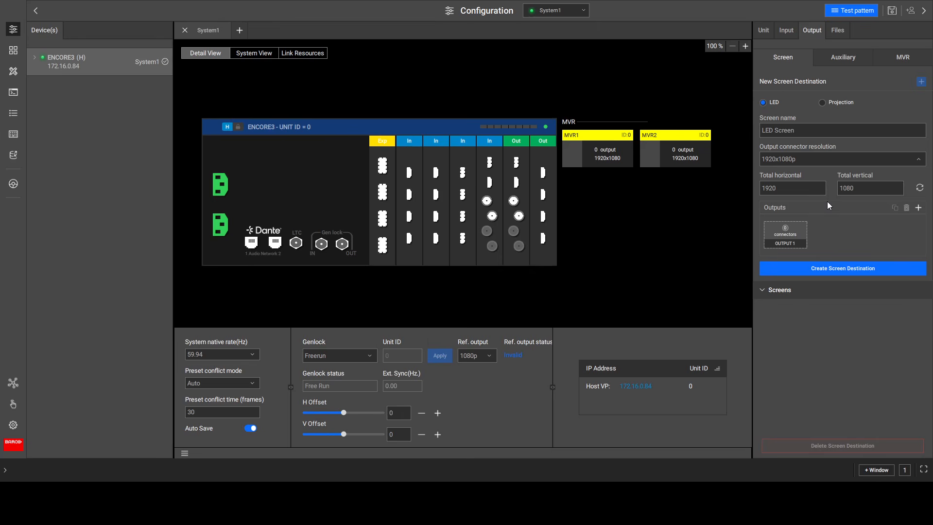
click(785, 228)
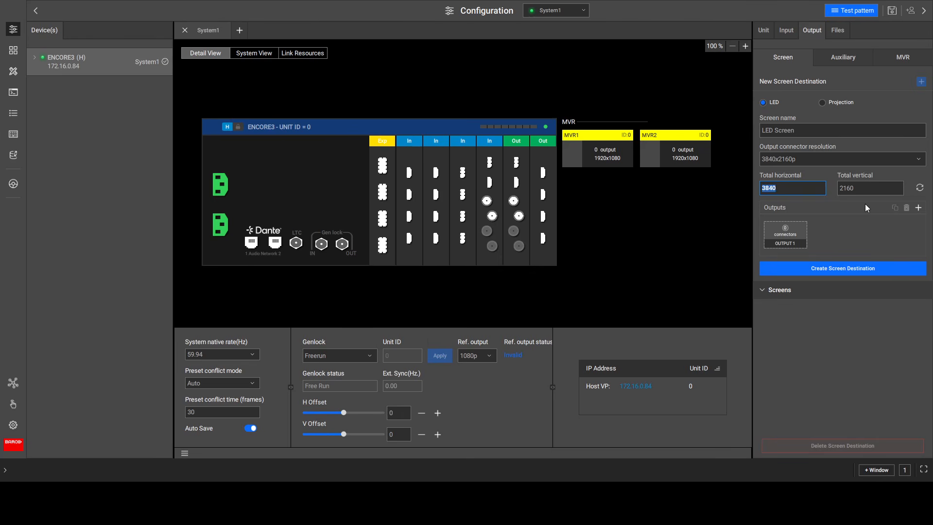
text(2600)
click(861, 192)
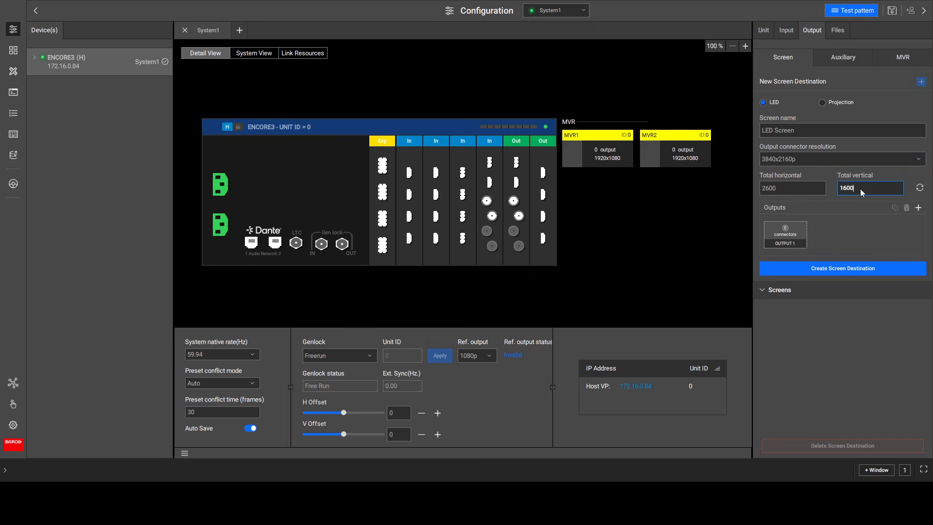
key(Return)
Assign the first SDI connector of the Tri Combo output card to Output 1 and create the LED Screen destination
click(789, 236)
drag(519, 163, 776, 232)
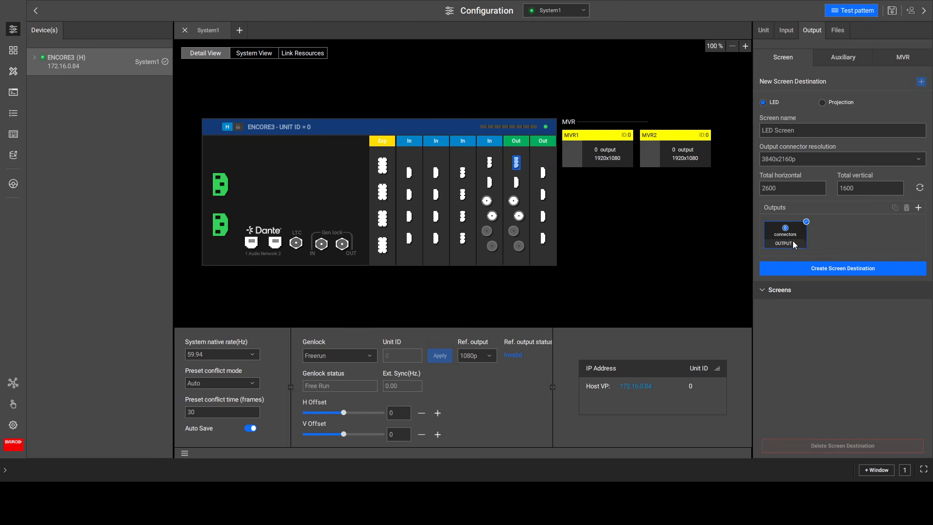
click(513, 201)
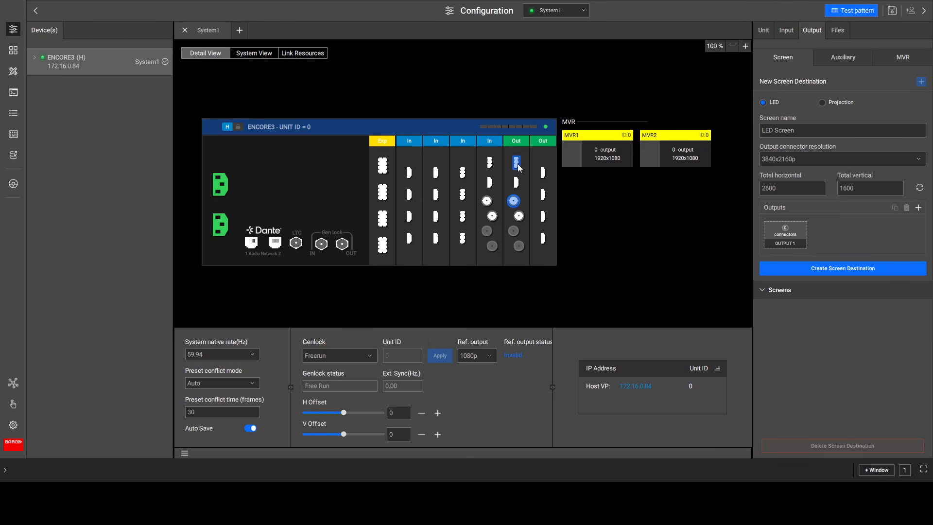
click(785, 223)
click(782, 237)
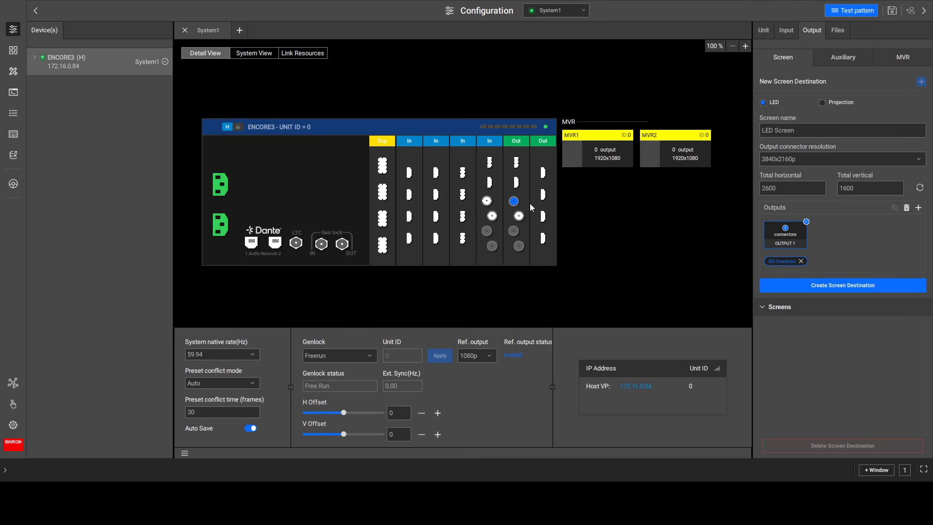
click(837, 285)
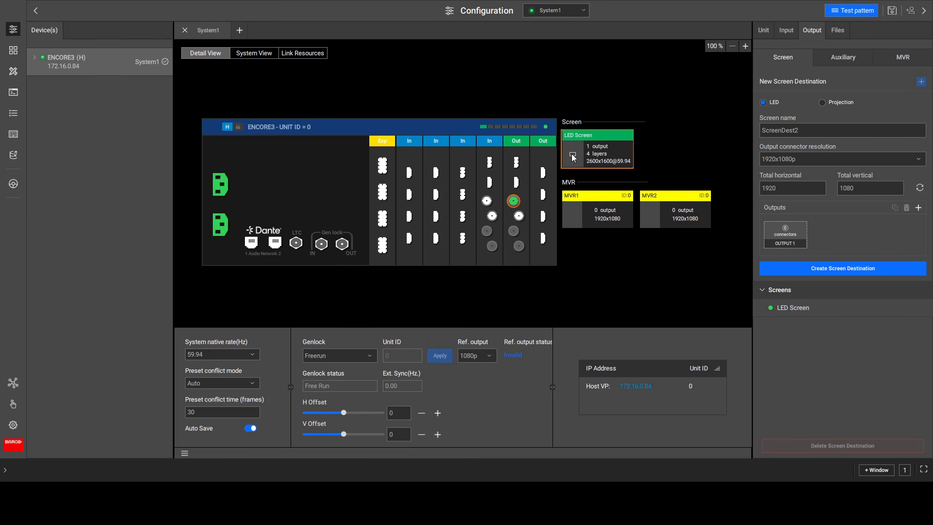
Review the LED Screen's output format, area of interest and SDI connector settings, and look at its test pattern options
double_click(611, 148)
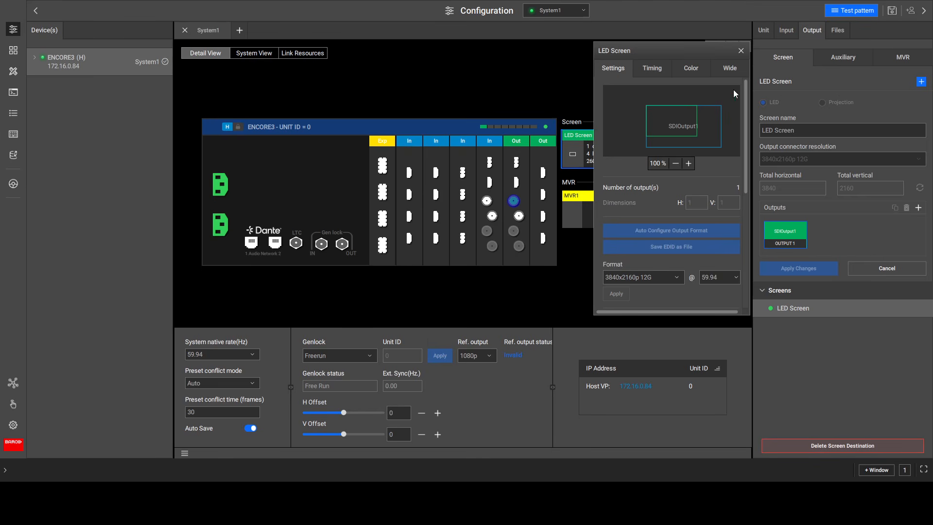
click(743, 53)
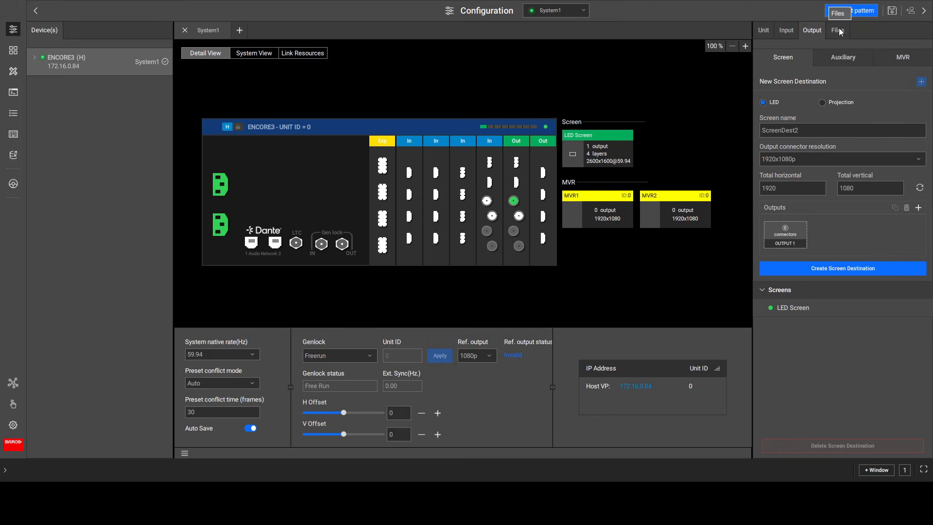
click(852, 10)
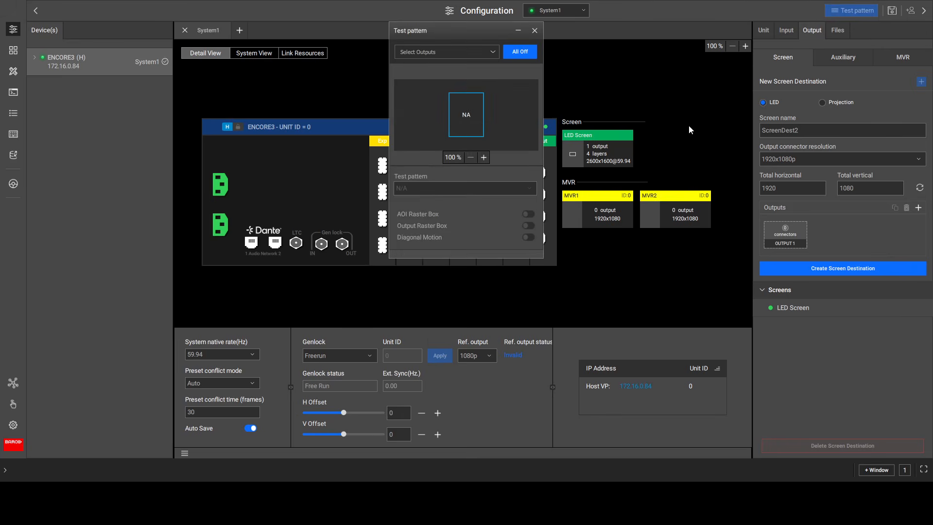
click(431, 52)
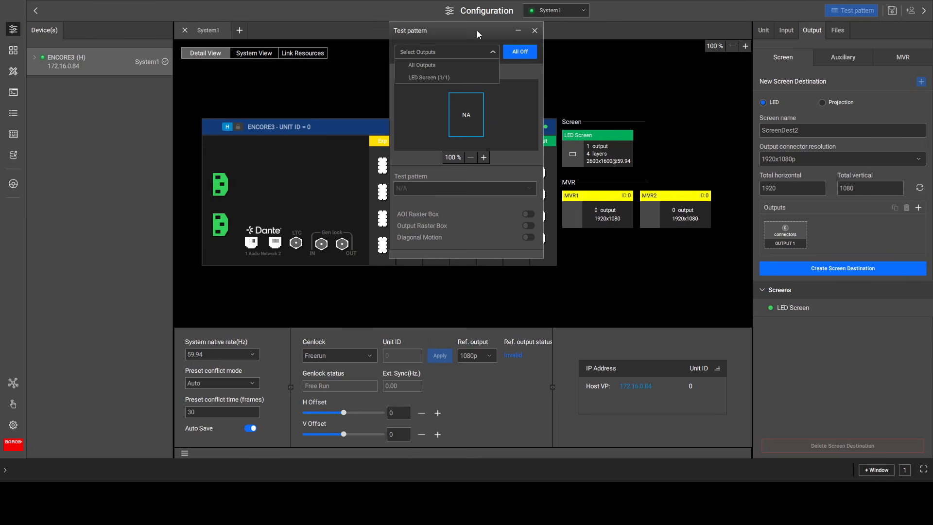
click(535, 31)
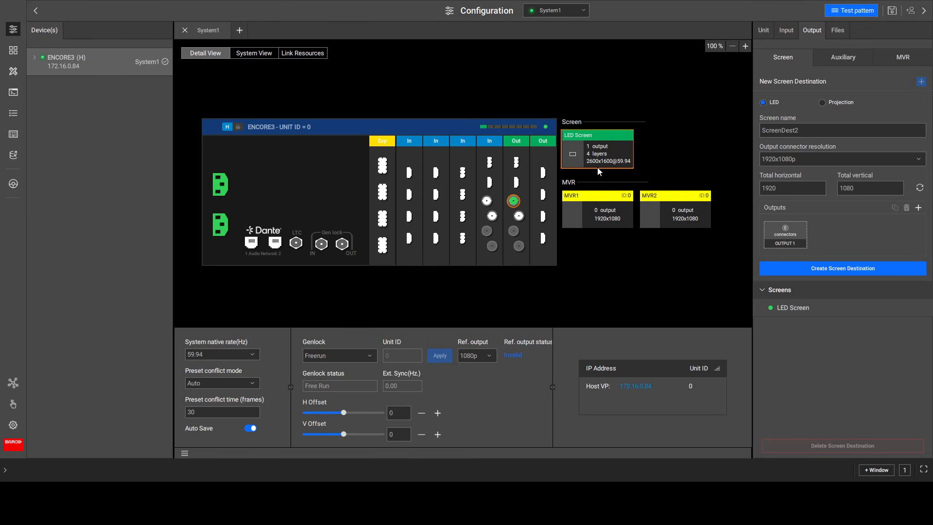
double_click(596, 152)
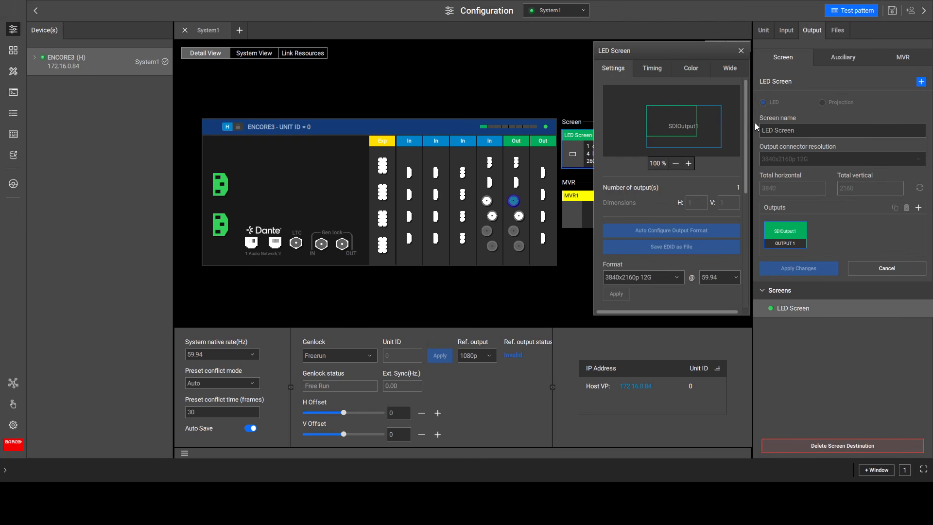
drag(745, 128, 740, 288)
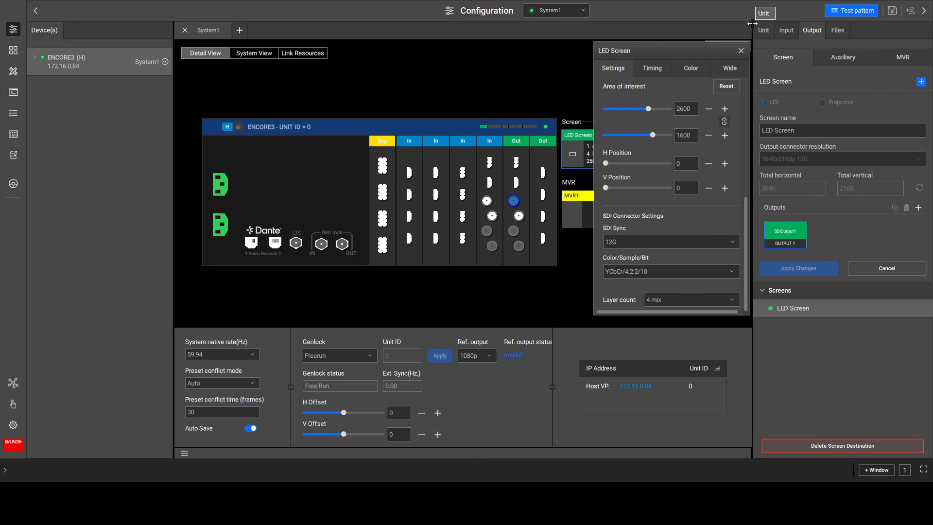
click(741, 51)
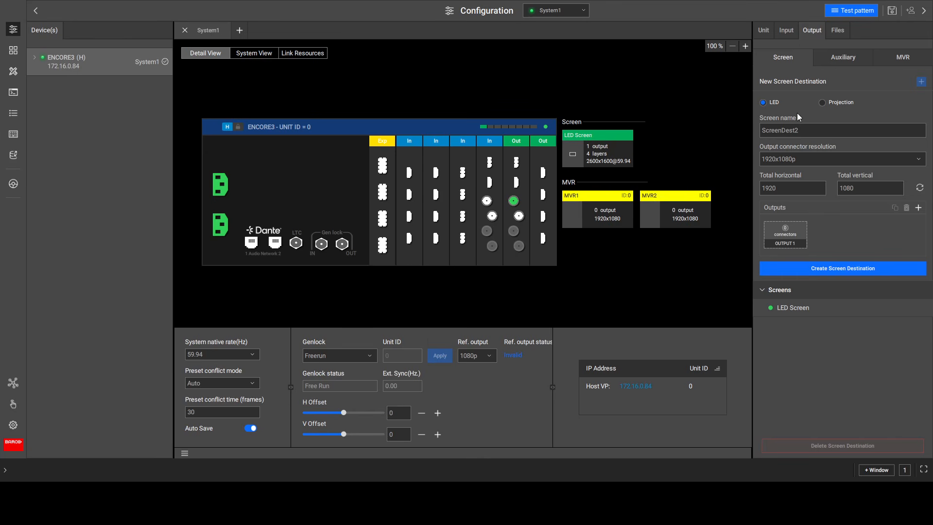
Define a projection destination named "Widescreen Blend" with a 600-pixel horizontal overlap and two outputs at 1920x1080p
click(821, 103)
double_click(809, 129)
text(Wider)
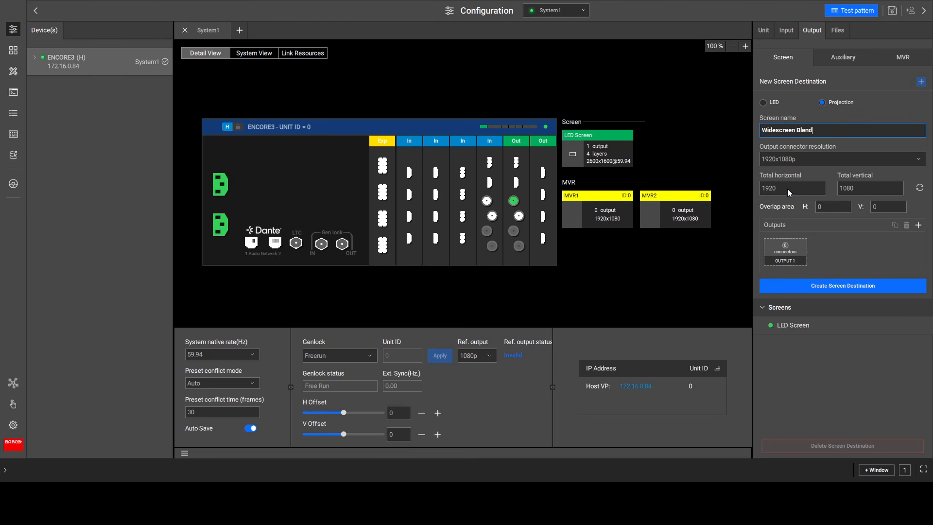
click(828, 210)
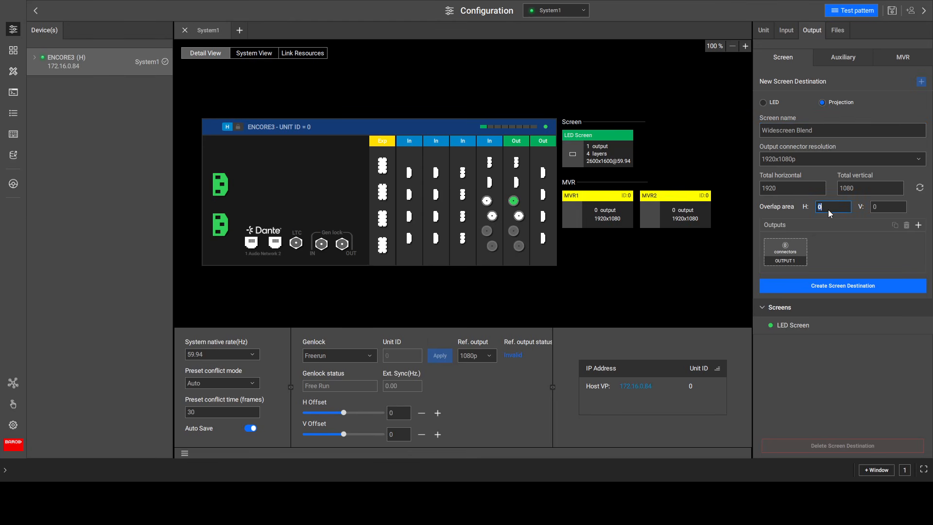
click(918, 225)
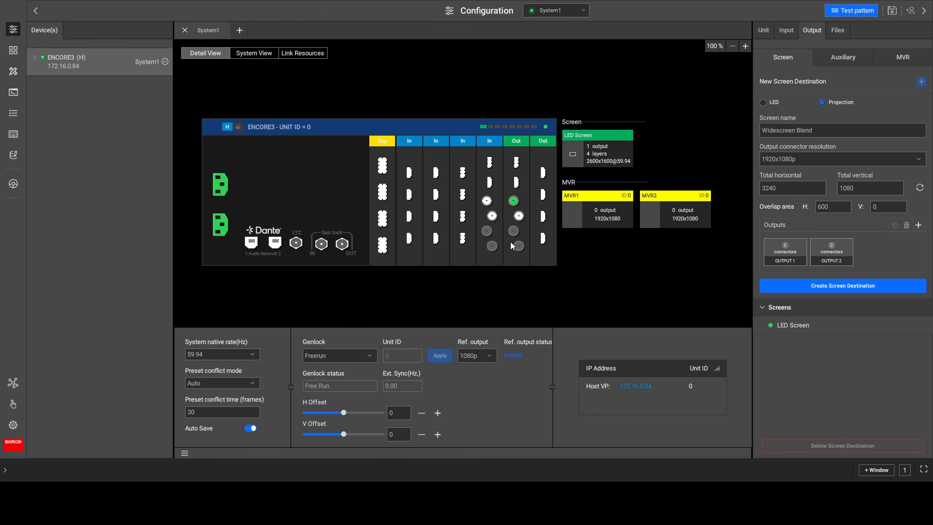
Assign the last two SDI connectors of the Tri Combo output card to Outputs 1 and 2 and create the Widescreen Blend destination
drag(514, 231, 785, 248)
drag(518, 246, 834, 251)
click(837, 287)
Try a smaller horizontal overlap in Widescreen Blend's wide settings and set it back to 600
double_click(599, 201)
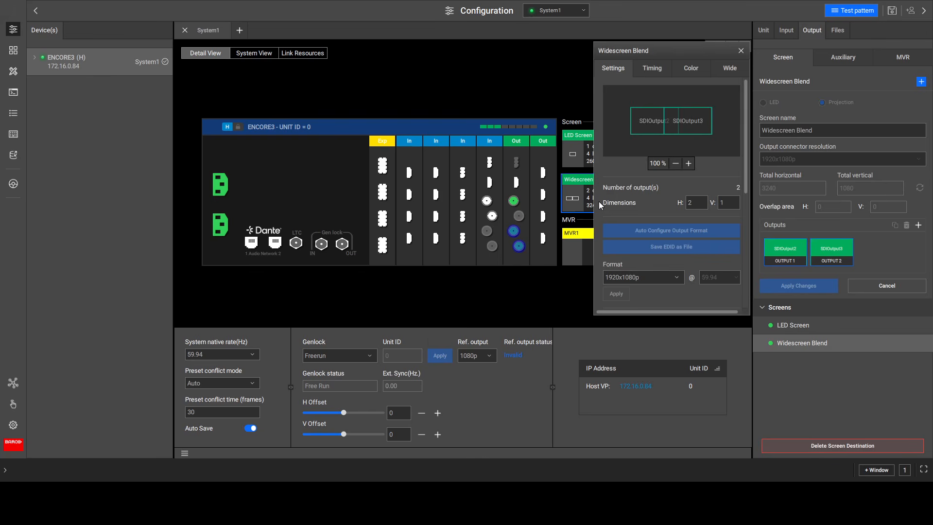
click(730, 69)
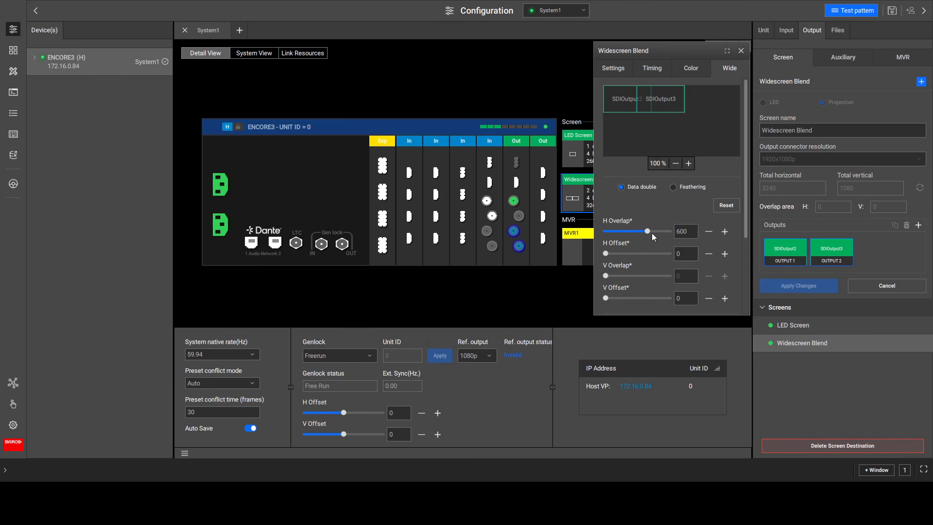
mouse_move(647, 230)
mouse_down()
mouse_move(636, 228)
mouse_move(646, 227)
mouse_up()
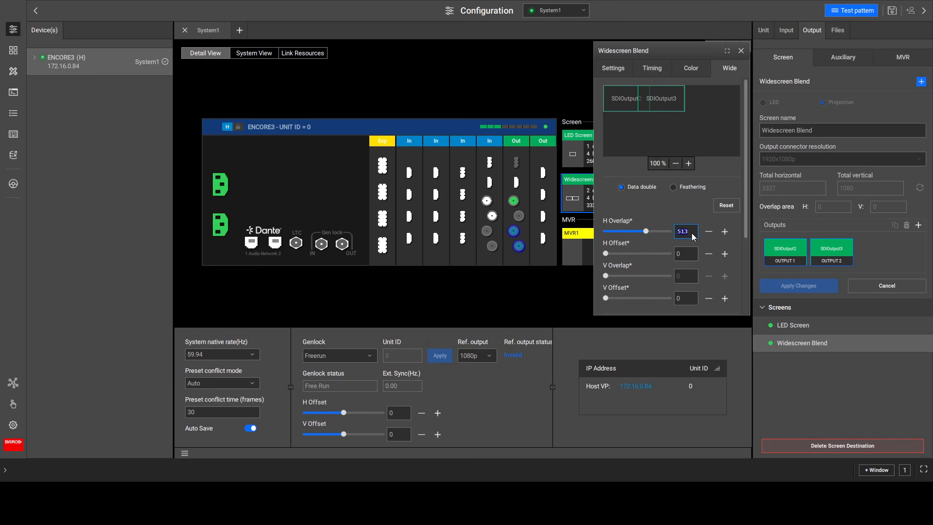
key(Return)
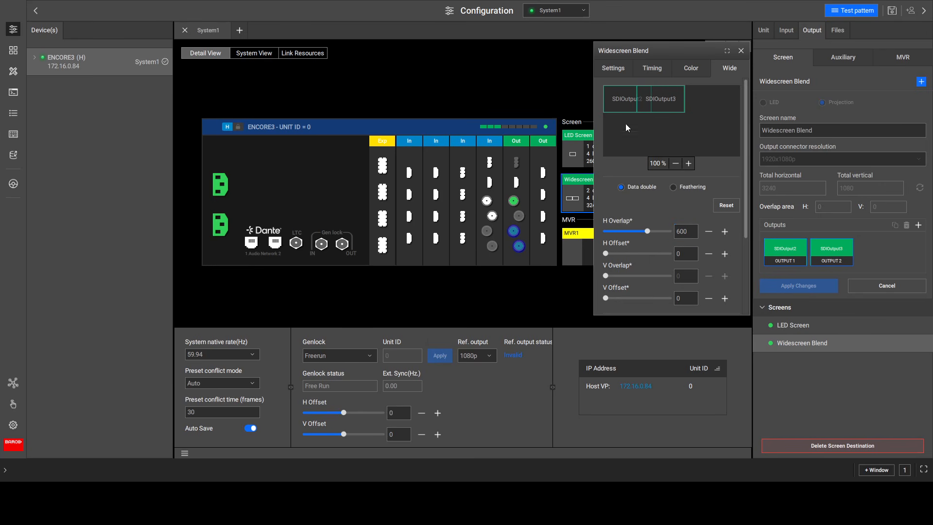
click(741, 51)
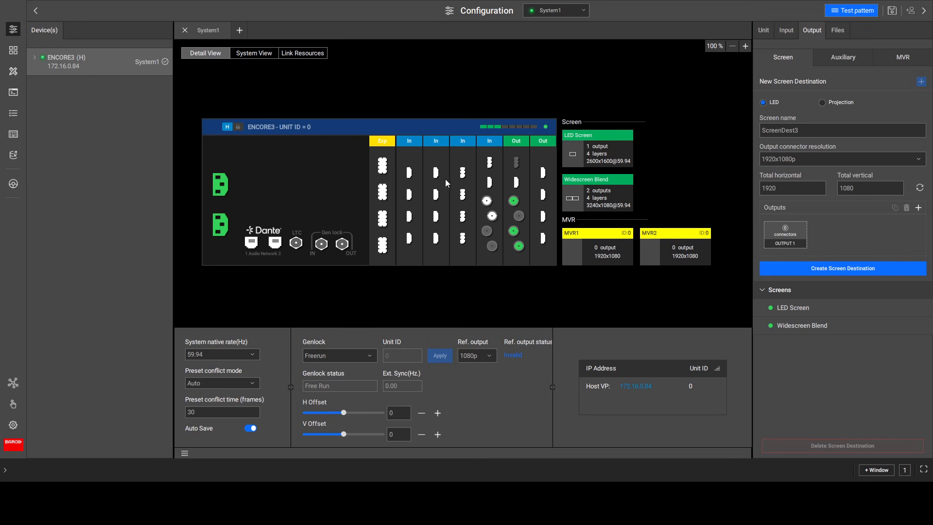
Add the first HDMI connector of the first input card as one input and its second and third connectors as a grouped input
click(410, 174)
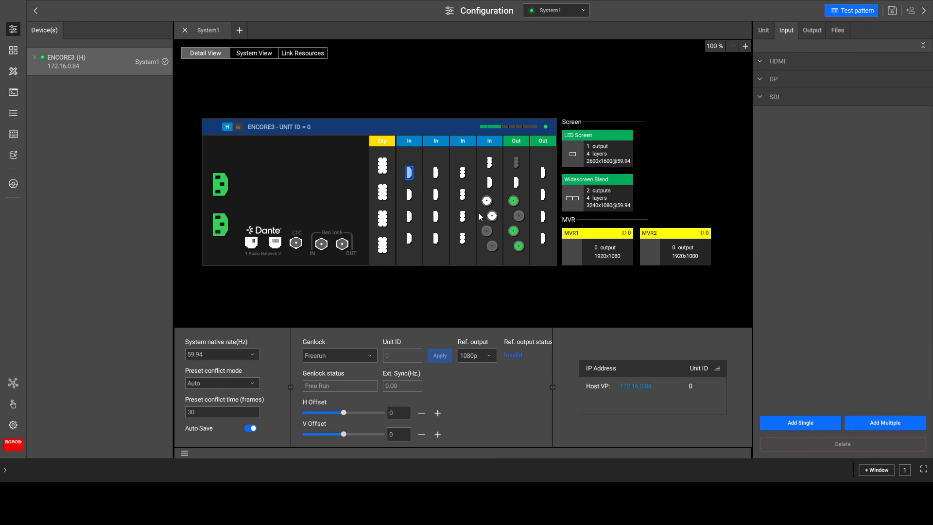
click(810, 422)
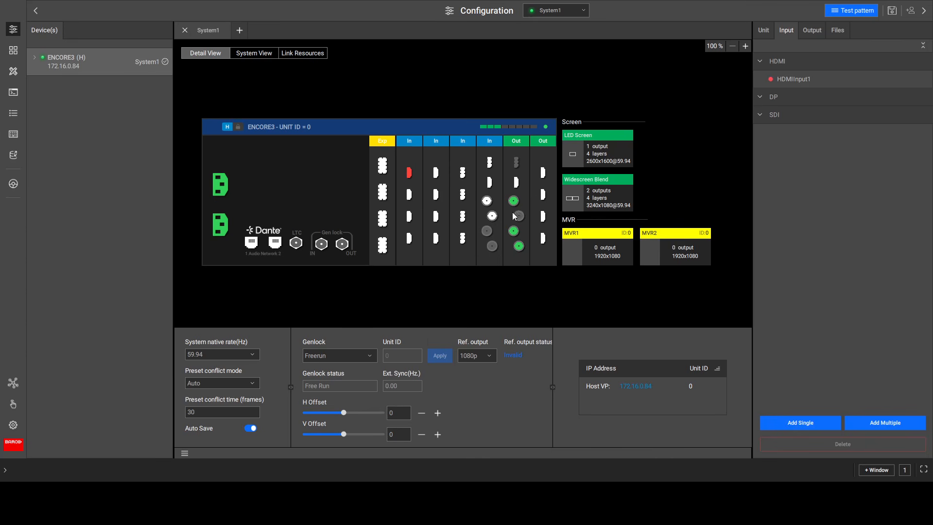
click(410, 195)
click(409, 219)
click(801, 424)
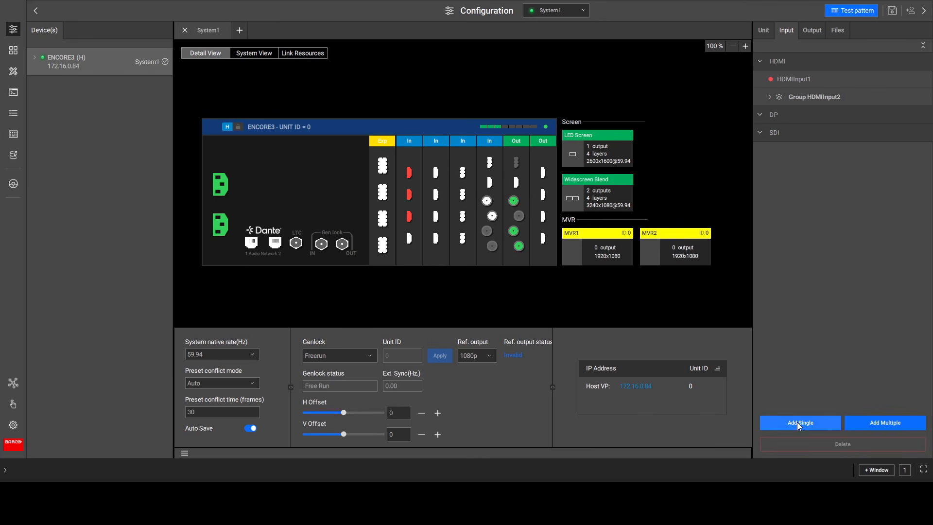
click(768, 99)
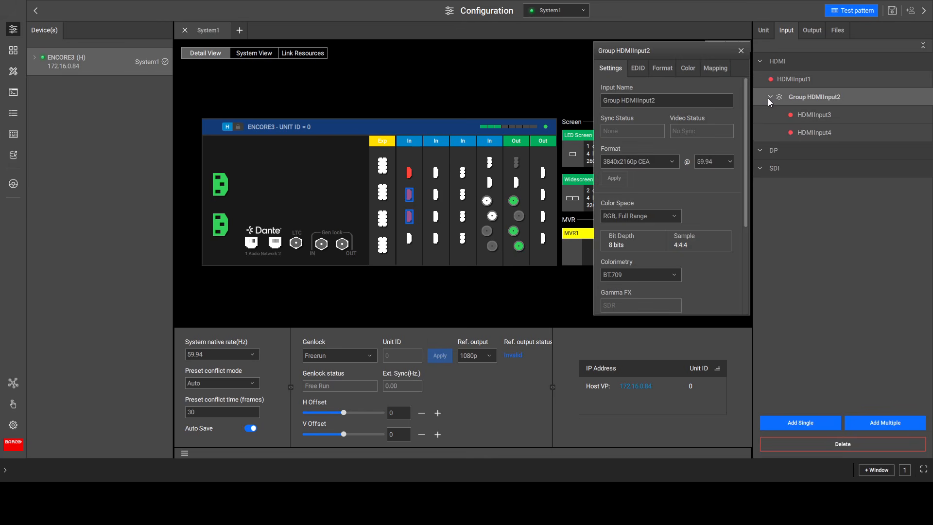
click(744, 50)
Add the first SDI connector of the Tri Combo input card as an input and name it "Camera 1"
click(486, 200)
click(812, 422)
double_click(802, 188)
text(Camer)
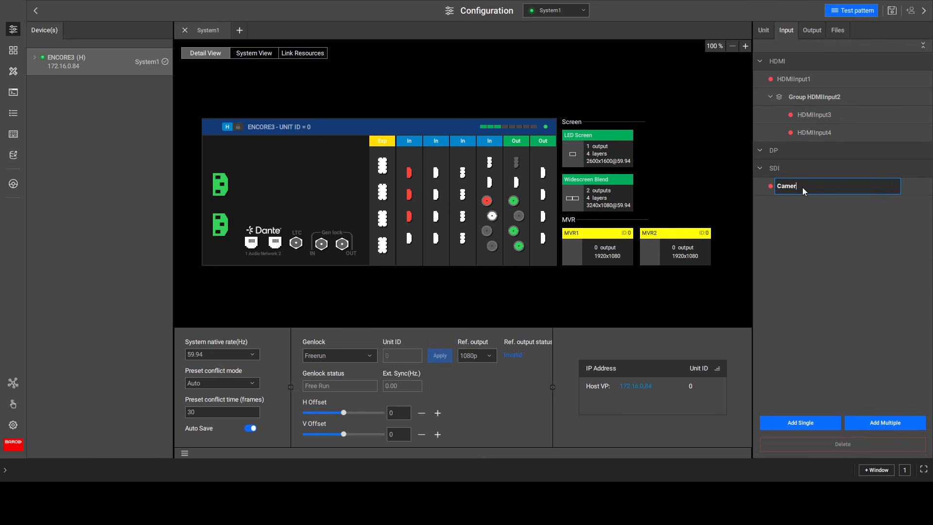
text(a 1)
key(Return)
Rename the single HDMI input as "GFX 1" and the HDMI input group as "Playback"
double_click(794, 79)
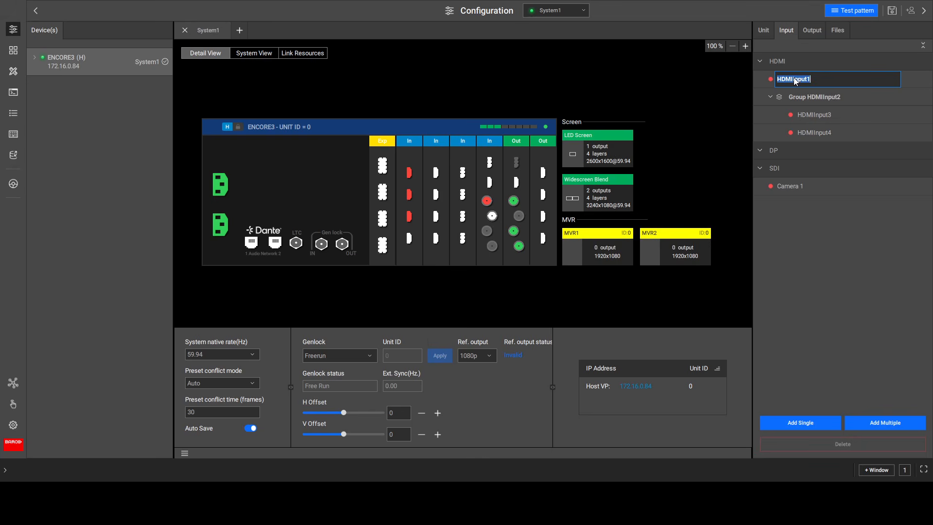
text(GFX 1)
key(Return)
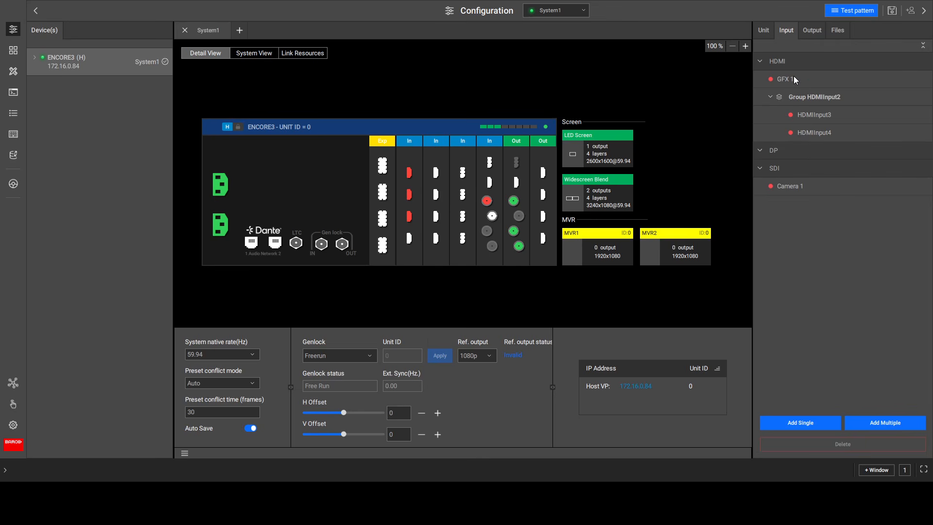
double_click(816, 97)
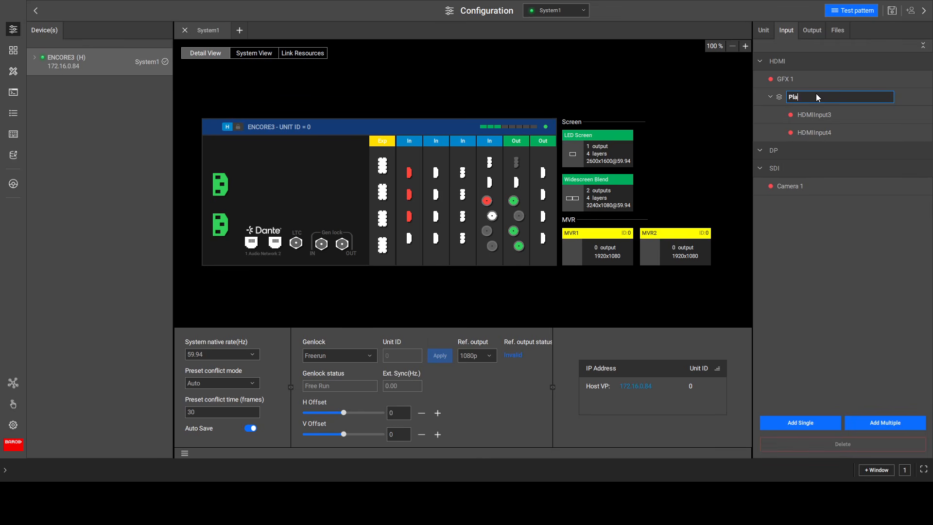
click(868, 347)
Rename the two inputs inside the Playback group as "Playback_1A" and "Playback_1B" and save the configuration
double_click(823, 119)
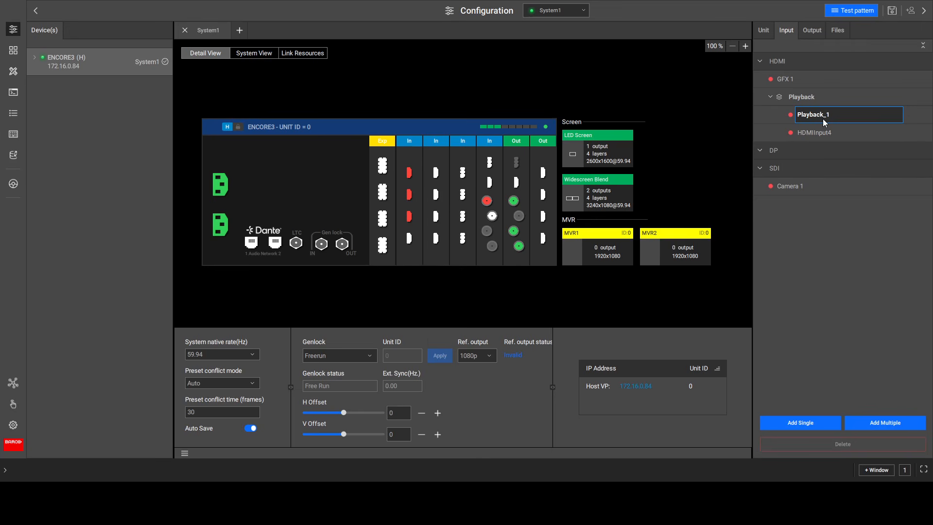
text(Playback_1A)
key(Return)
double_click(839, 130)
text(Pla)
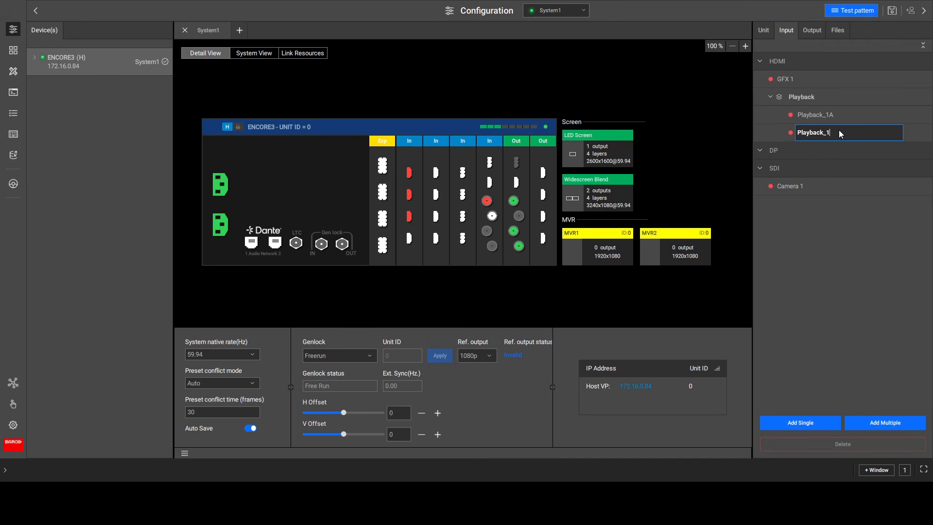
key(Return)
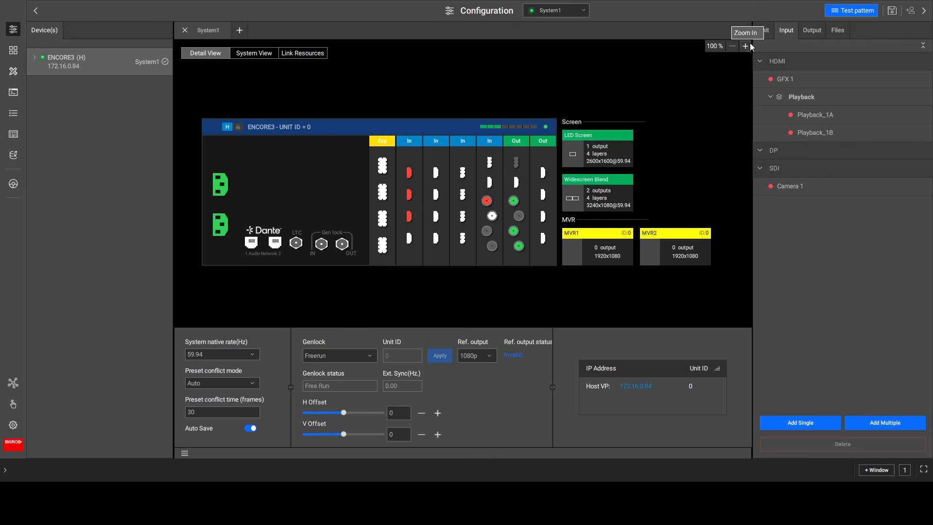
click(891, 10)
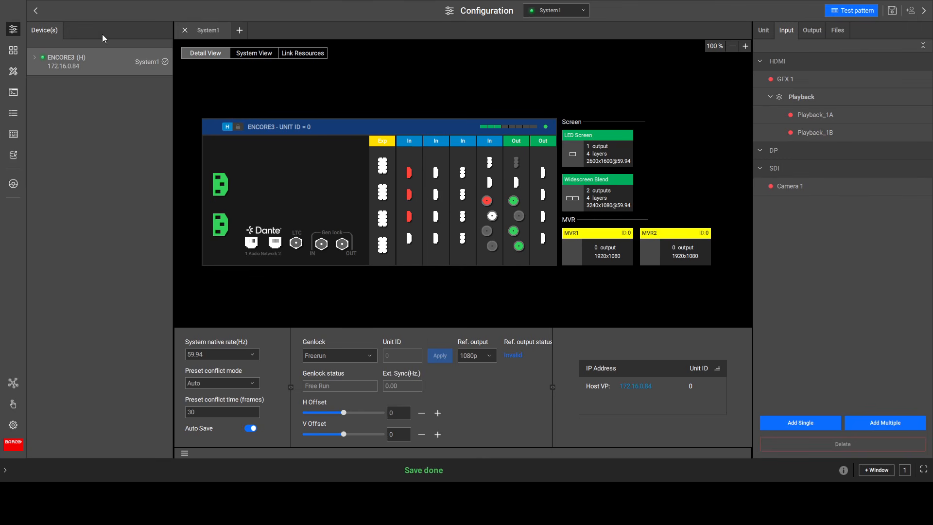
Open the MVR page, view Layout2 on MVR1 and switch it back to Layout1
click(13, 50)
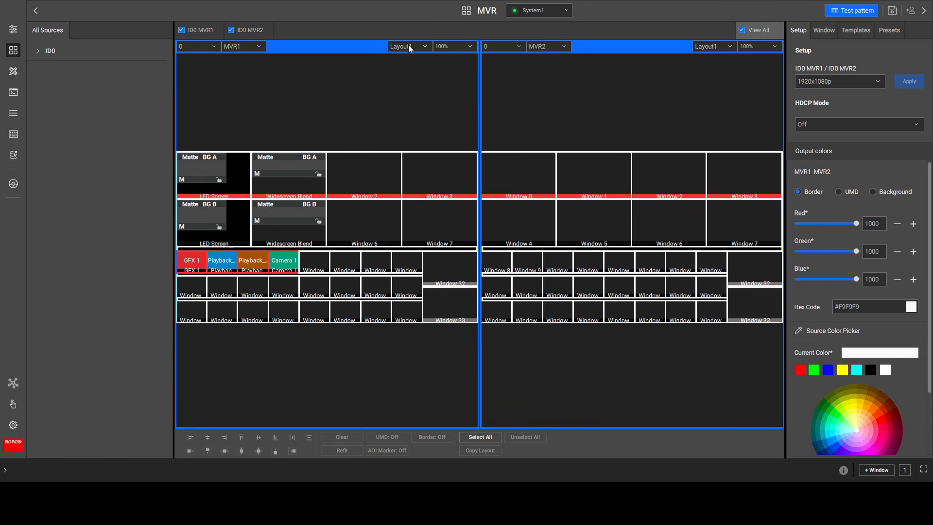
click(401, 72)
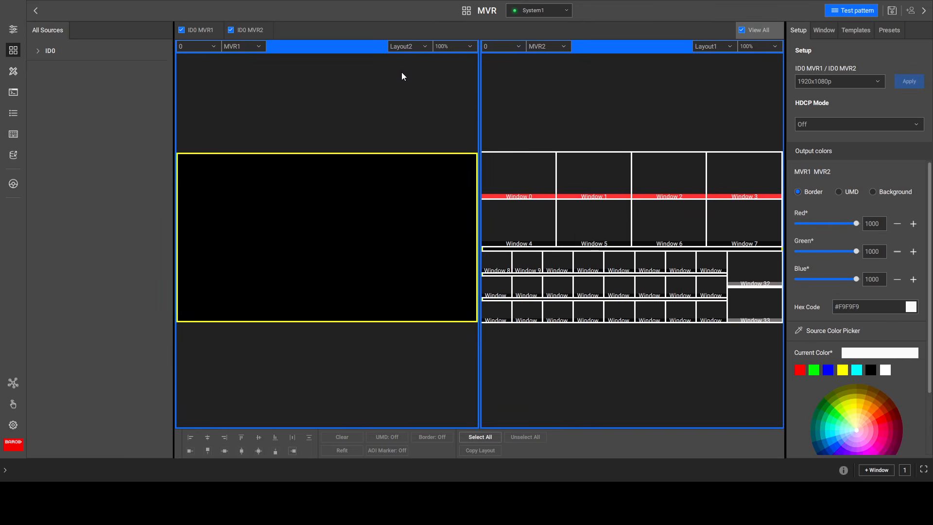
click(396, 45)
click(408, 57)
Practise arming and disarming the MVR1 and MVR2 outputs, finishing with both disarmed
click(367, 48)
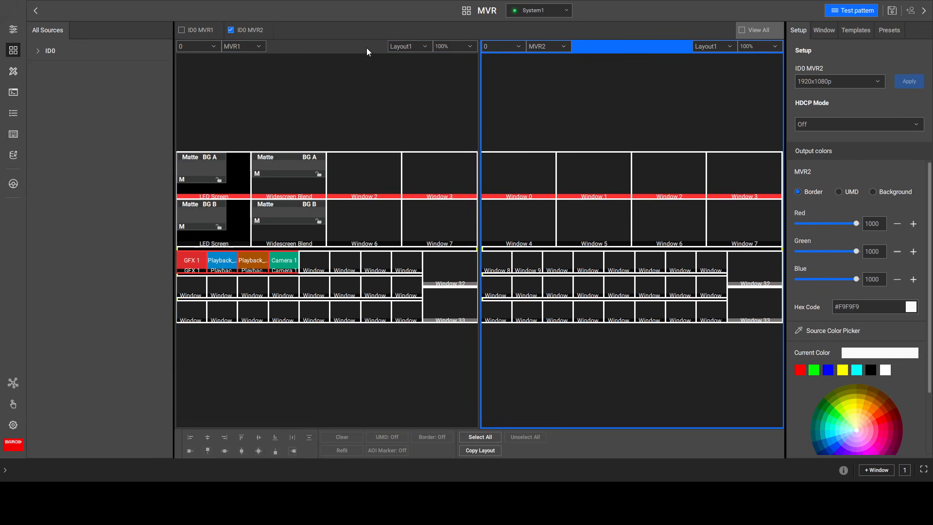
click(625, 46)
click(320, 50)
click(595, 44)
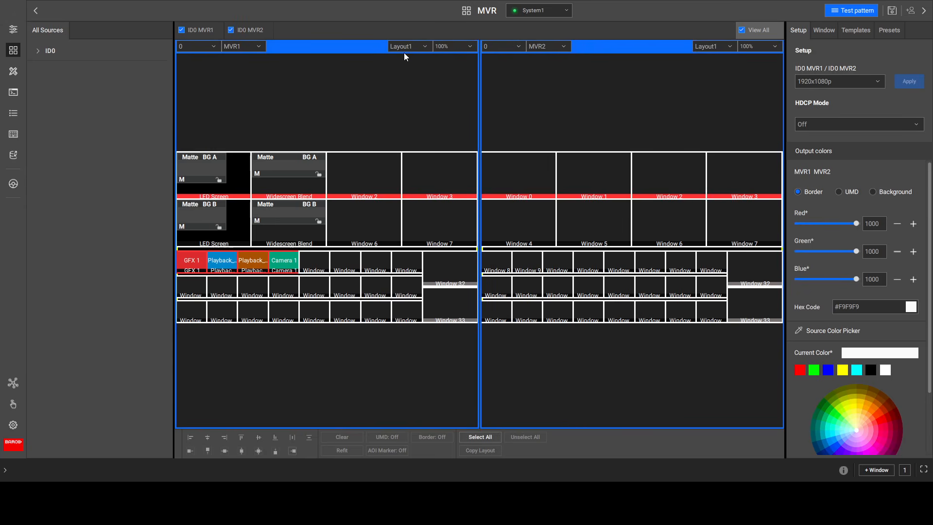
click(374, 48)
click(603, 47)
click(319, 51)
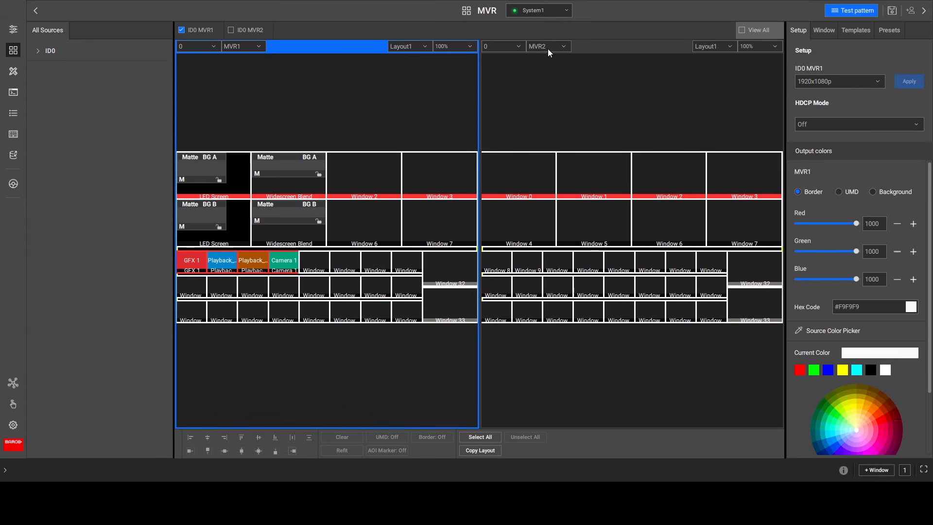
click(325, 51)
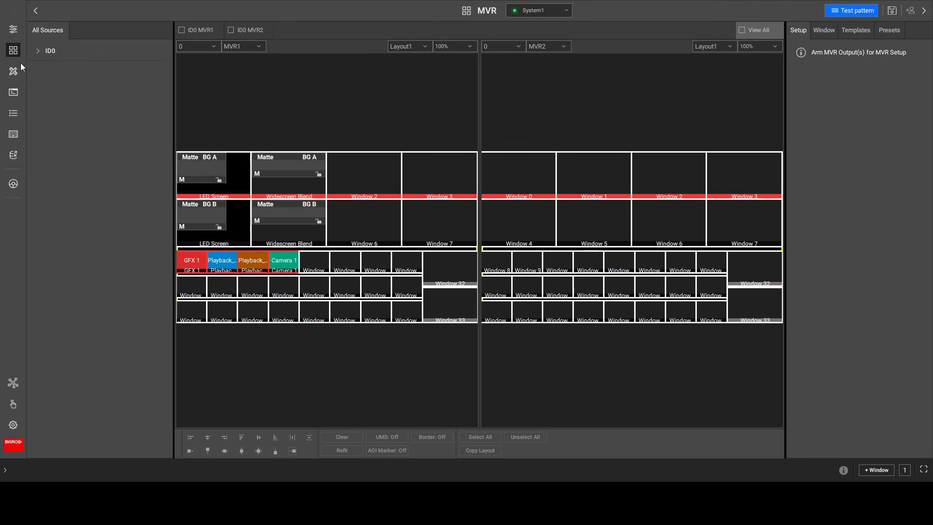
Return to the Configuration page, try the Tri Combo output card's second SDI connector as MVR2's Output 1 and remove that assignment
click(13, 30)
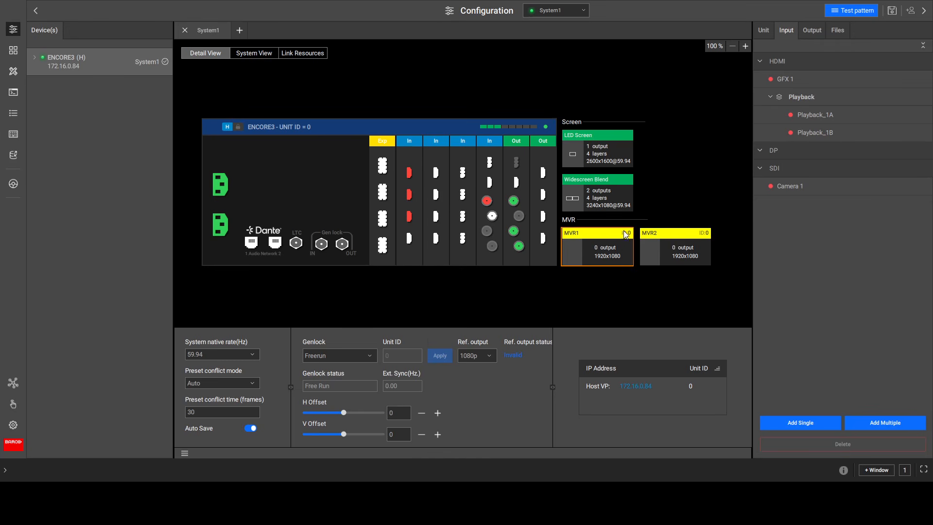
double_click(599, 237)
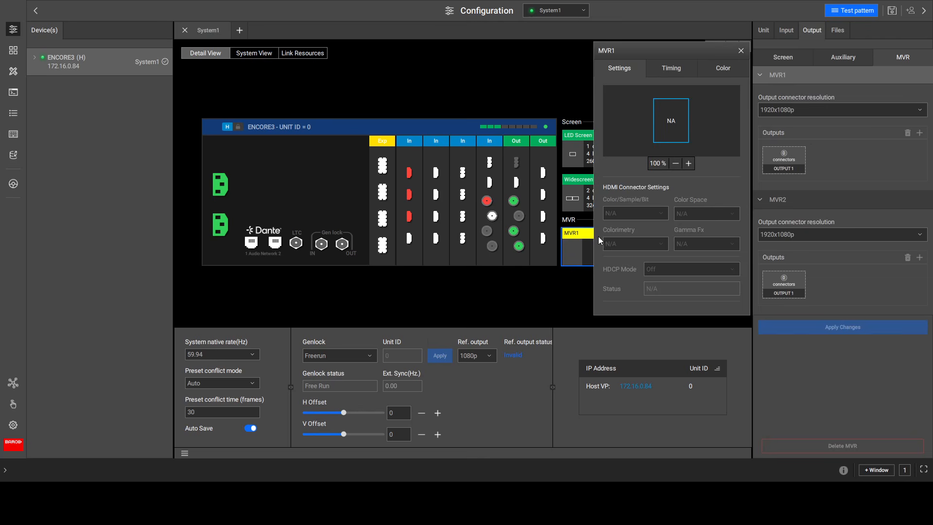
click(740, 50)
drag(793, 289, 792, 289)
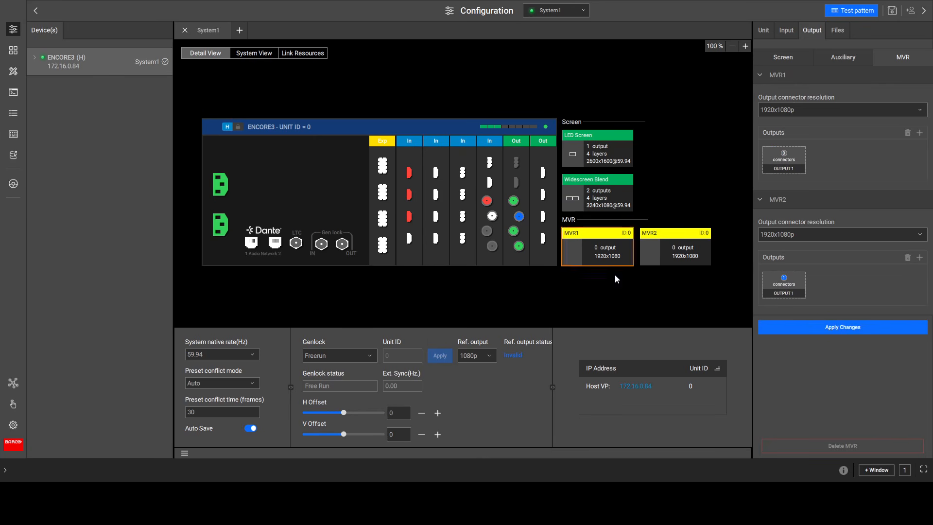
click(860, 328)
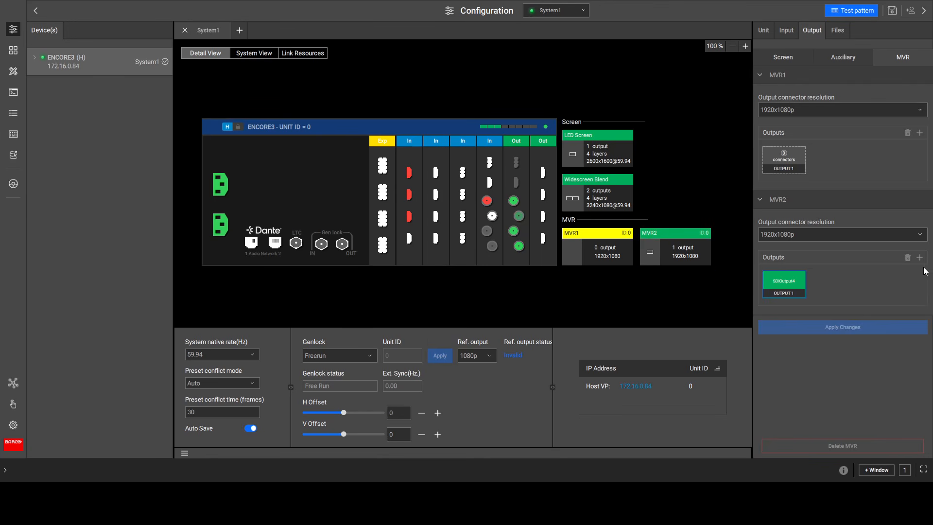
click(793, 282)
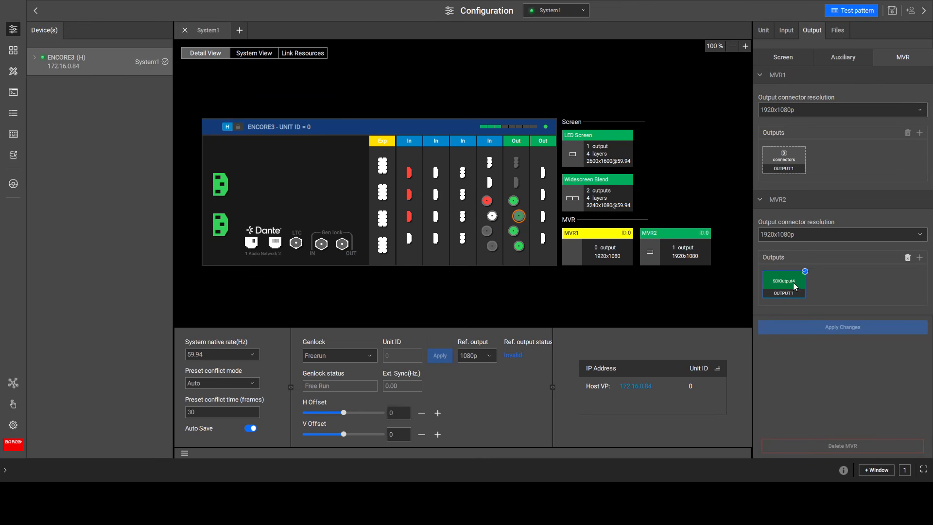
click(906, 257)
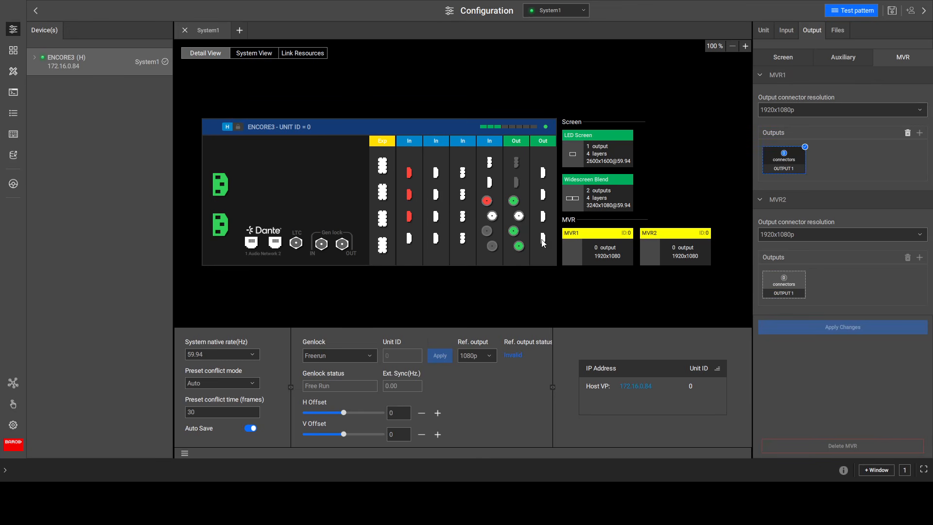
Assign the Tri Combo output card's second SDI connector to MVR1's Output 1, apply it and check MVR1's connector settings
drag(521, 213, 789, 157)
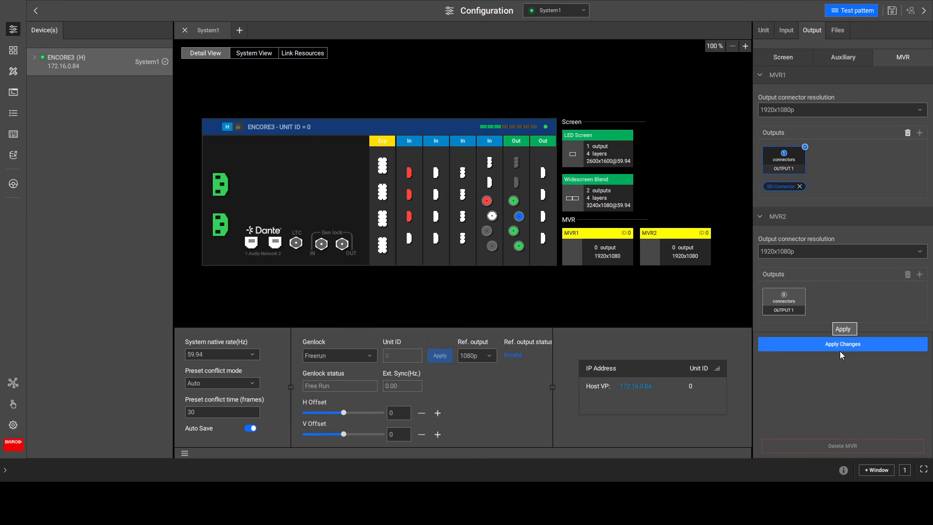
double_click(520, 217)
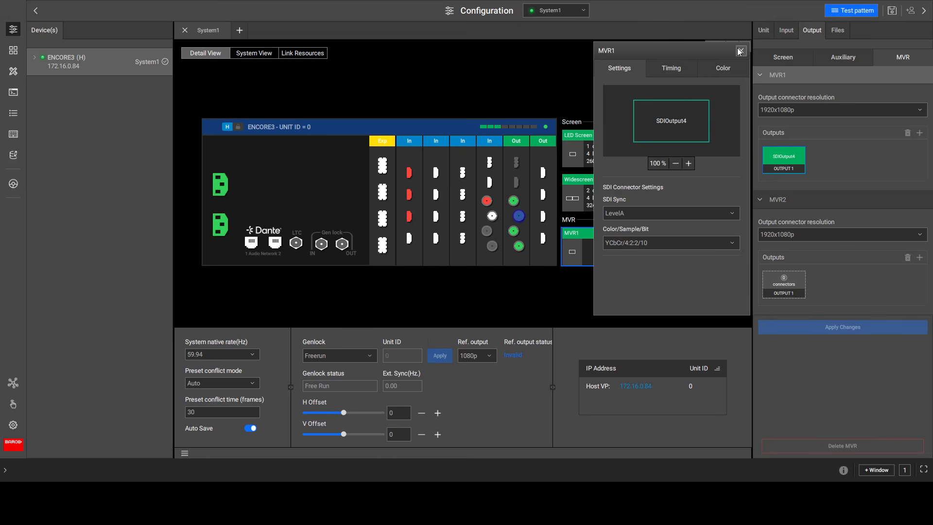
click(740, 51)
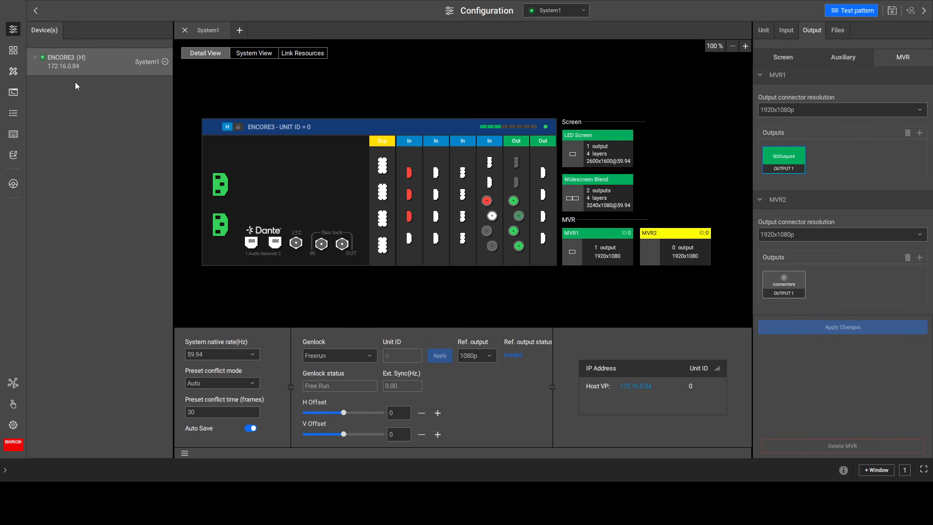
Open the Programming page and widen the LED Screen view slightly against Widescreen Blend
click(14, 51)
click(17, 75)
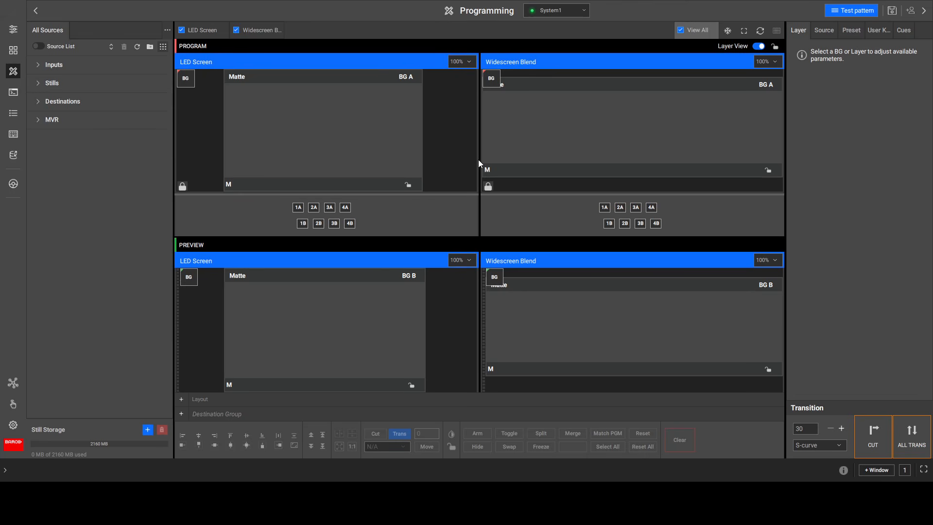
mouse_move(477, 159)
mouse_down()
mouse_move(611, 154)
mouse_move(339, 182)
mouse_move(511, 173)
mouse_move(440, 173)
mouse_move(485, 167)
mouse_up()
mouse_move(174, 164)
mouse_down()
mouse_move(50, 172)
mouse_move(304, 170)
mouse_move(174, 169)
mouse_up()
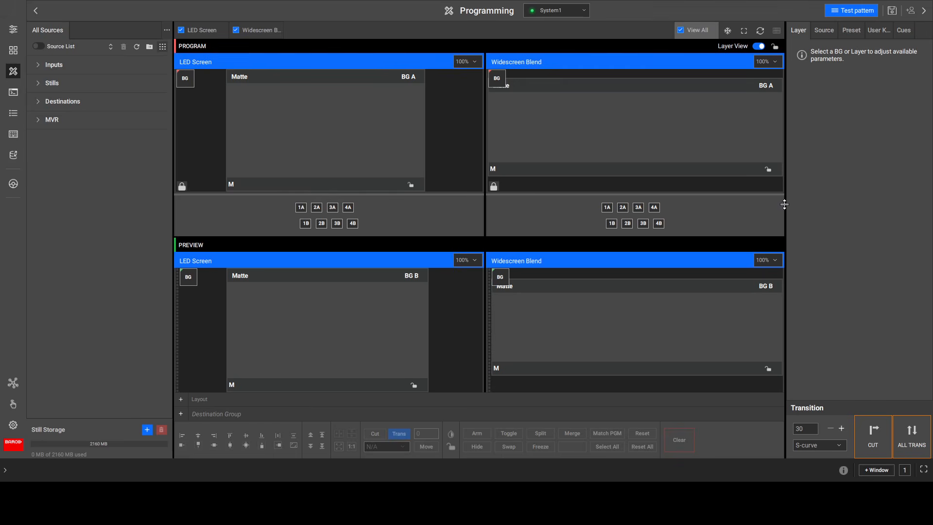
Try placing Widescreen Blend ahead of LED Screen, restore the original order and narrow the LED Screen view
drag(257, 30, 208, 30)
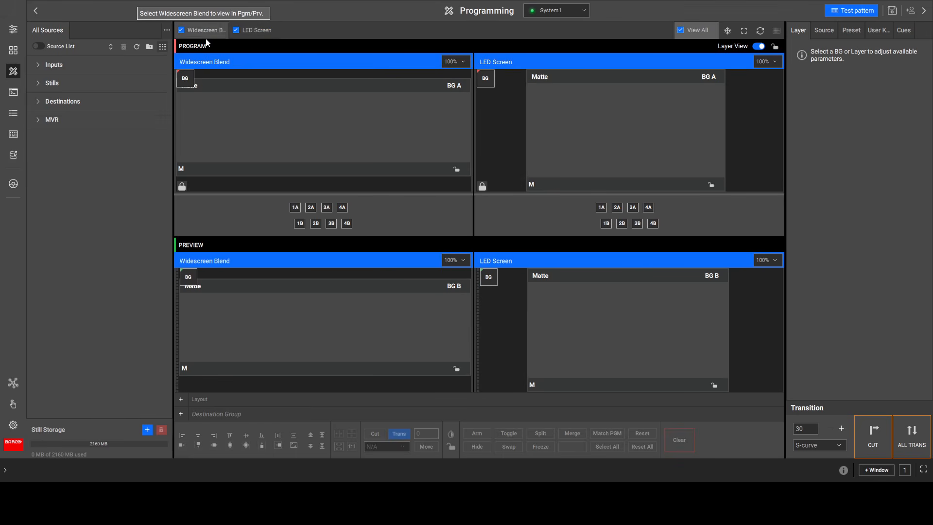
drag(265, 30, 194, 30)
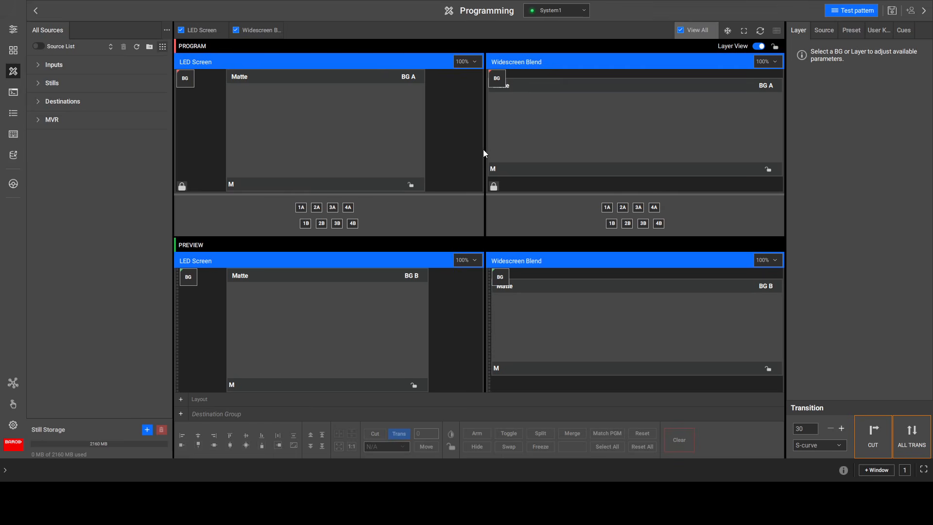
drag(482, 147, 462, 148)
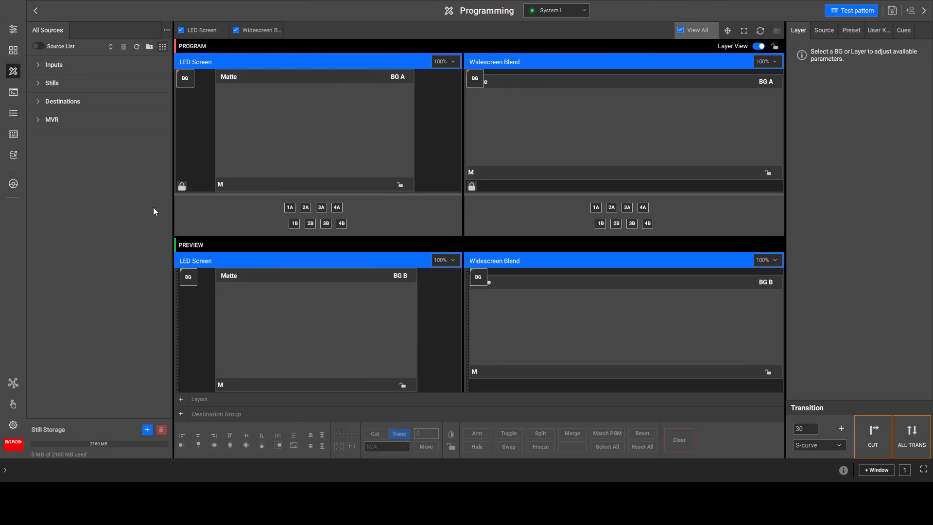
Set the GFX 1 input's thumbnail color to red and add GFX 1 as a layer in LED Screen's preview
click(40, 63)
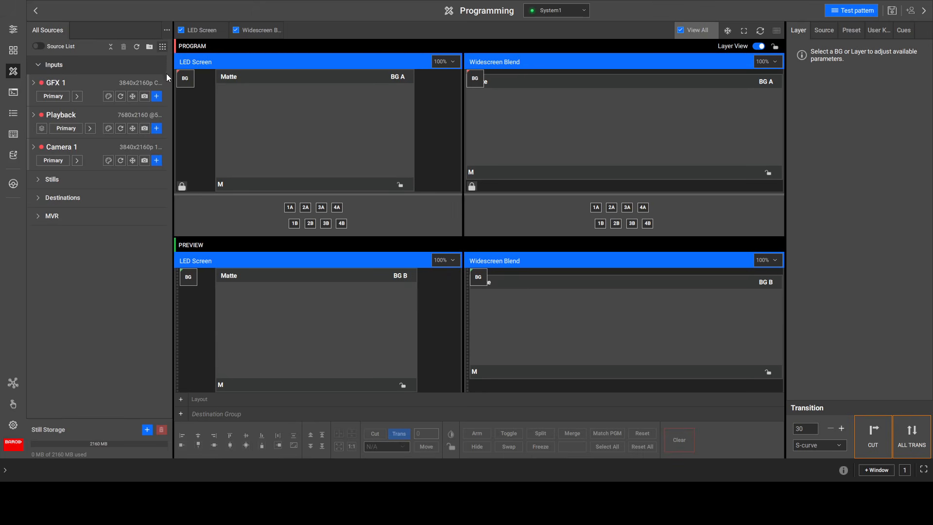
click(28, 85)
click(109, 96)
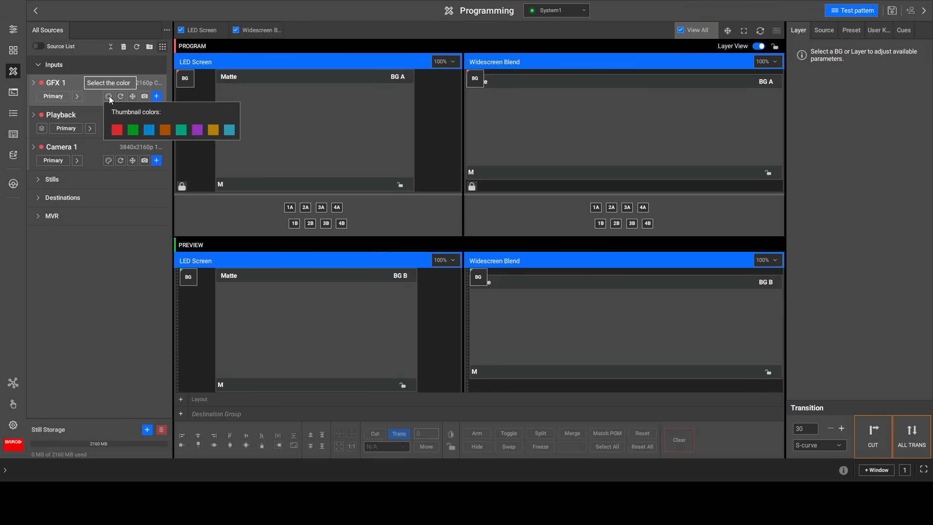
click(119, 133)
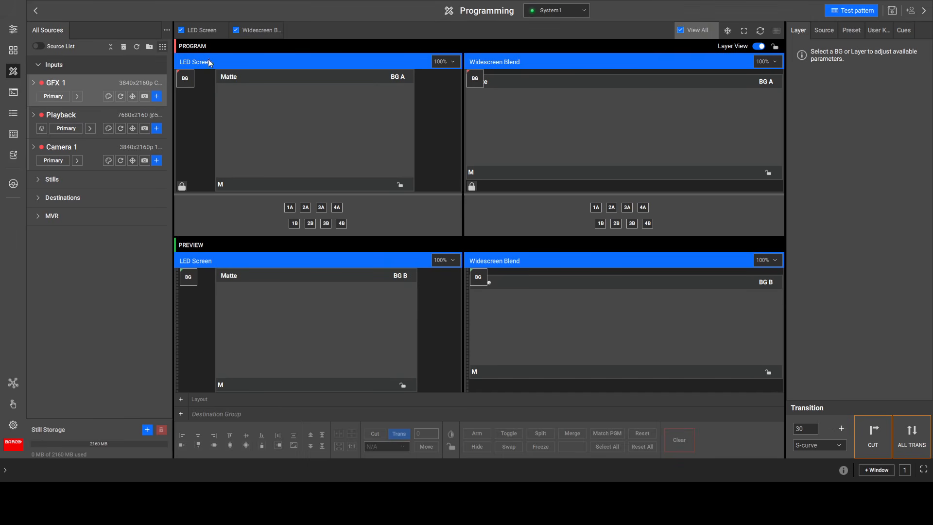
drag(53, 86, 334, 351)
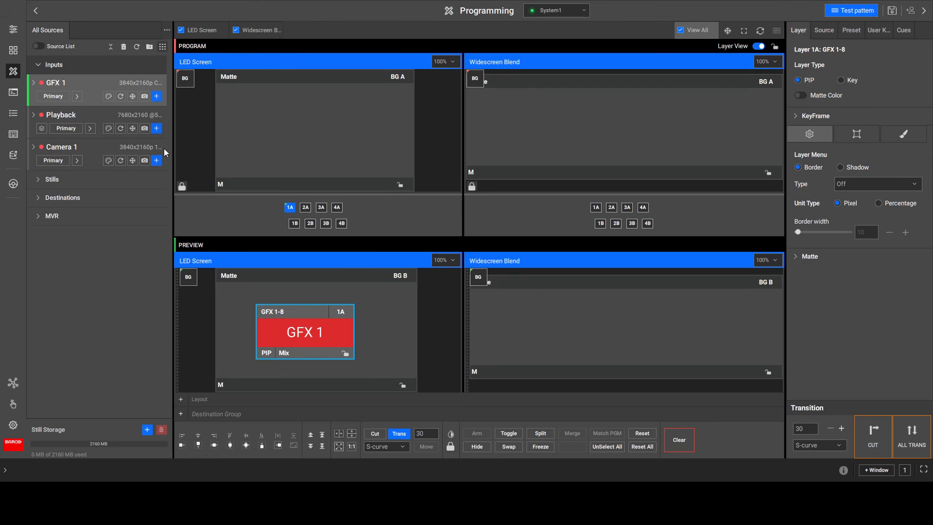
Set the Playback group's thumbnail color to green and try to add Playback as a layer in Widescreen Blend's preview
click(108, 130)
click(134, 162)
drag(63, 116, 564, 316)
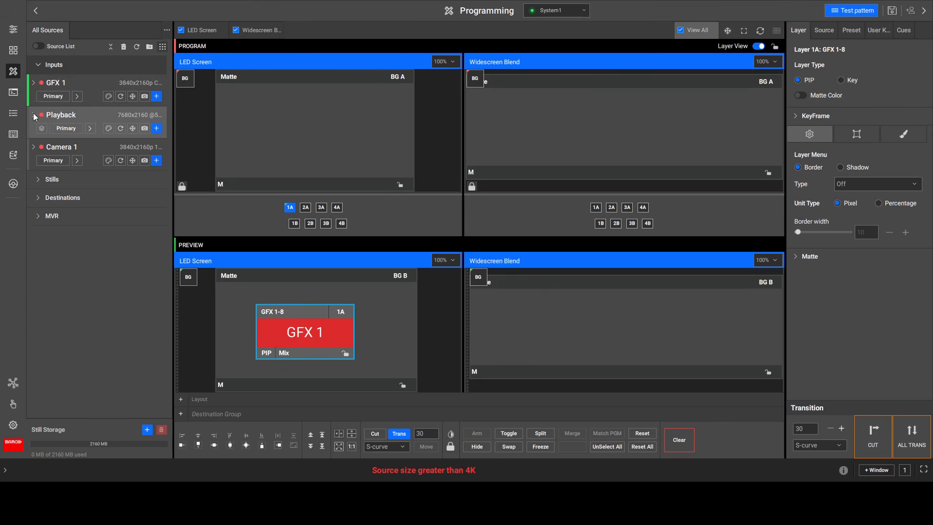
Set the Camera 1 input's thumbnail color to blue and add Camera 1 as a layer in Widescreen Blend's preview
click(109, 160)
click(147, 197)
drag(76, 147, 610, 334)
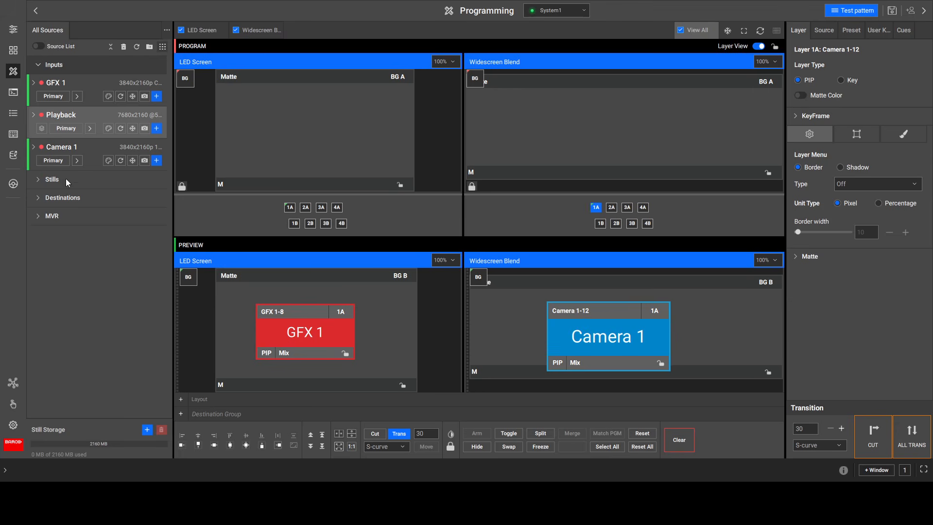
Replace the GFX 1 source in LED Screen's preview layer with Camera 1 and move Widescreen Blend's Camera 1 layer up and to the left
drag(57, 147, 312, 333)
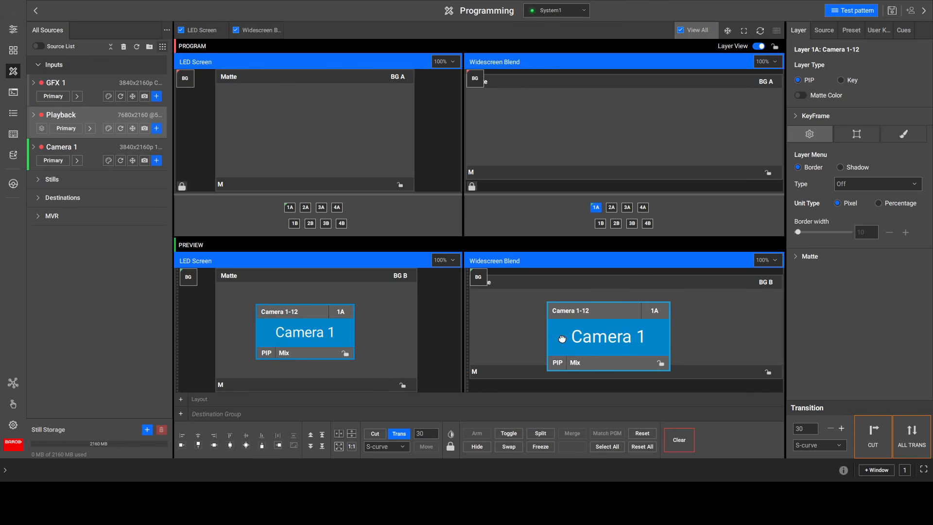
drag(631, 327, 586, 307)
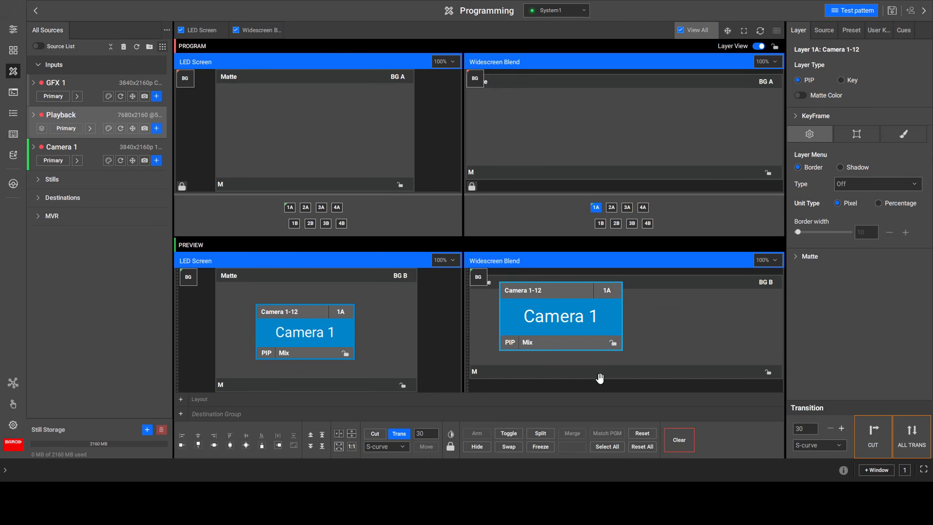
Clear the Camera 1 layers from both previews and add GFX 1 as a layer in LED Screen's and Widescreen Blend's previews
click(678, 441)
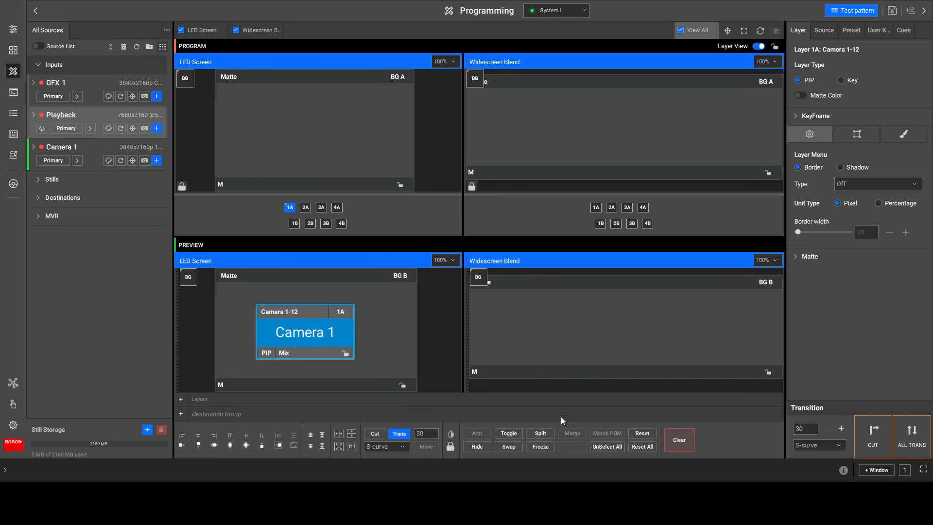
click(678, 440)
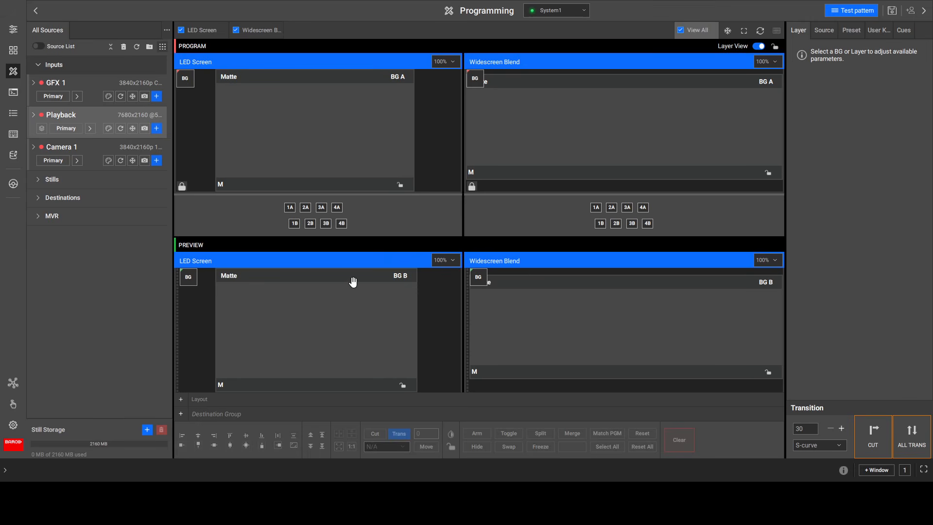
drag(56, 85, 298, 291)
drag(74, 87, 545, 306)
Transition all preview layers to program and clear the GFX 1 layers from both destinations' previews
click(911, 435)
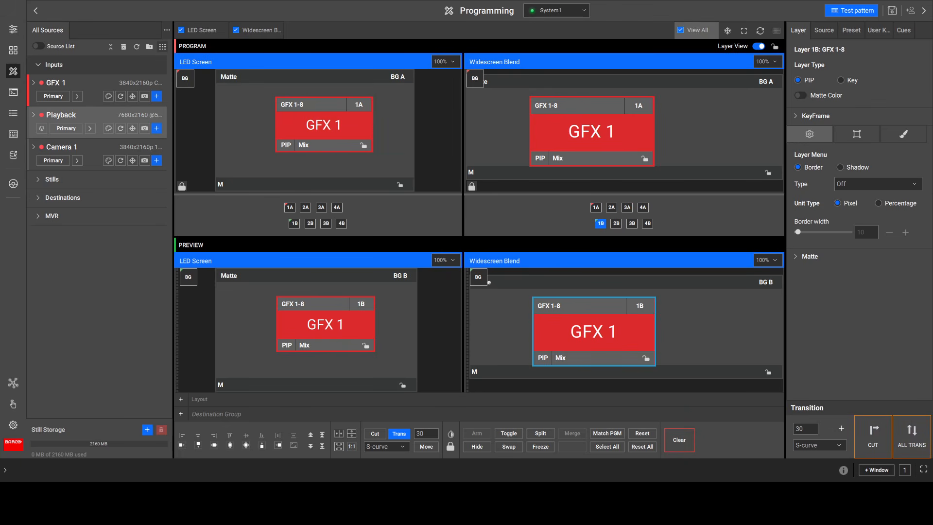
mouse_move(295, 328)
mouse_down()
mouse_move(335, 350)
mouse_move(297, 350)
mouse_move(296, 333)
mouse_move(304, 336)
mouse_up()
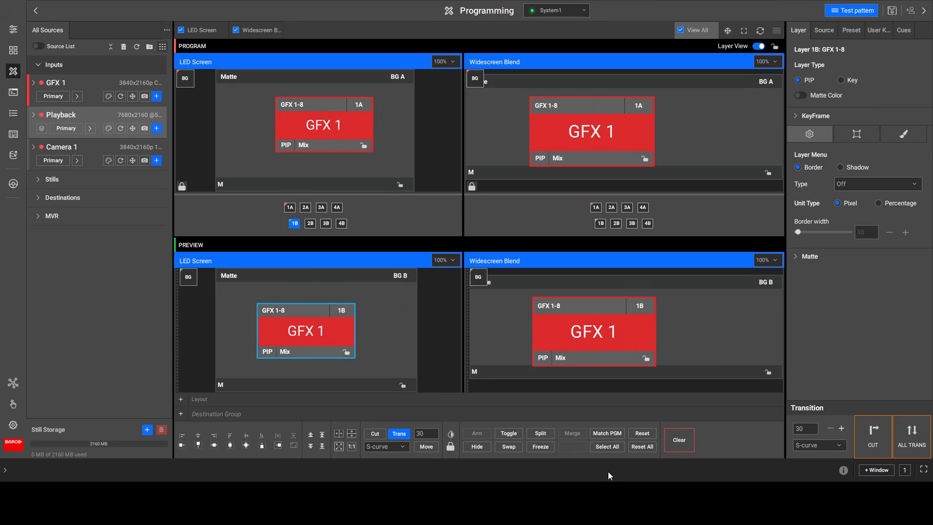
click(679, 439)
click(611, 333)
click(679, 442)
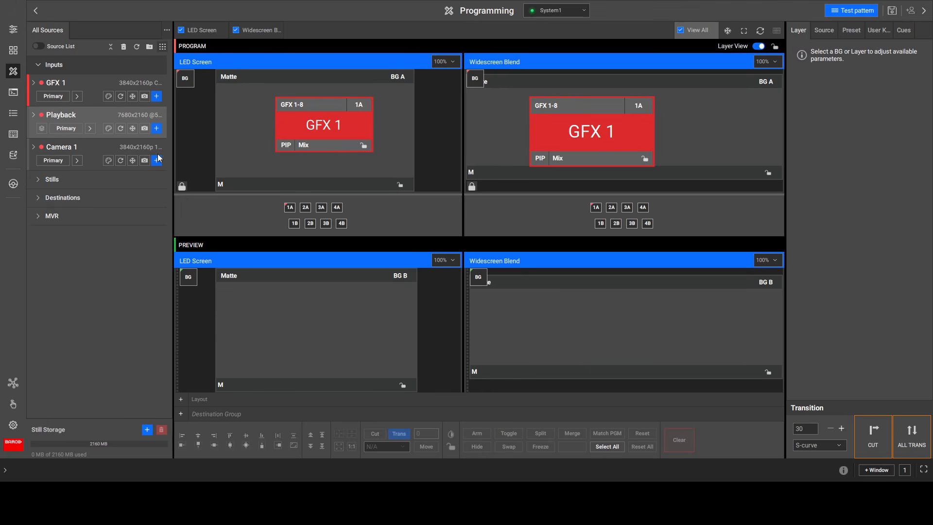
Add two Camera 1 layers side by side in Widescreen Blend's preview and clear them
drag(55, 152, 657, 318)
drag(60, 149, 510, 296)
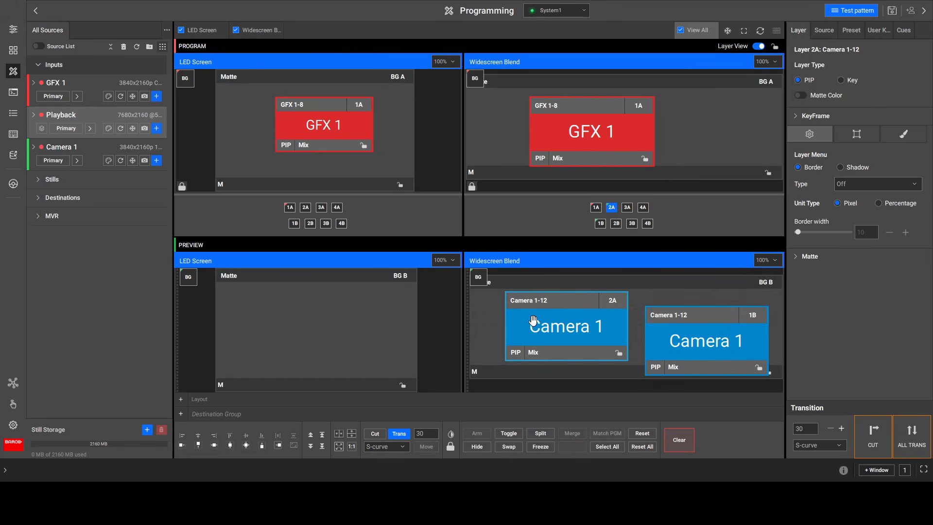
click(687, 446)
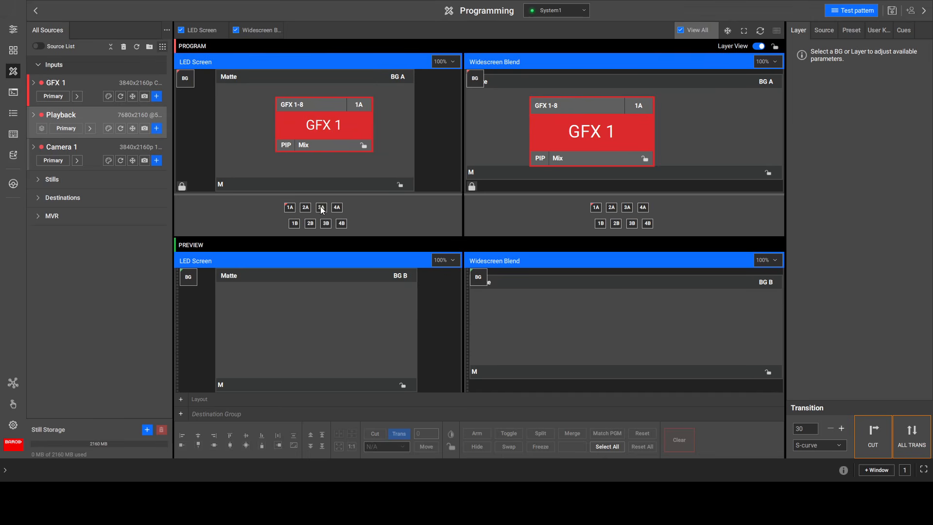
Add four Camera 1 layers in LED Screen's preview, two at each side
drag(58, 151, 223, 309)
drag(58, 150, 362, 313)
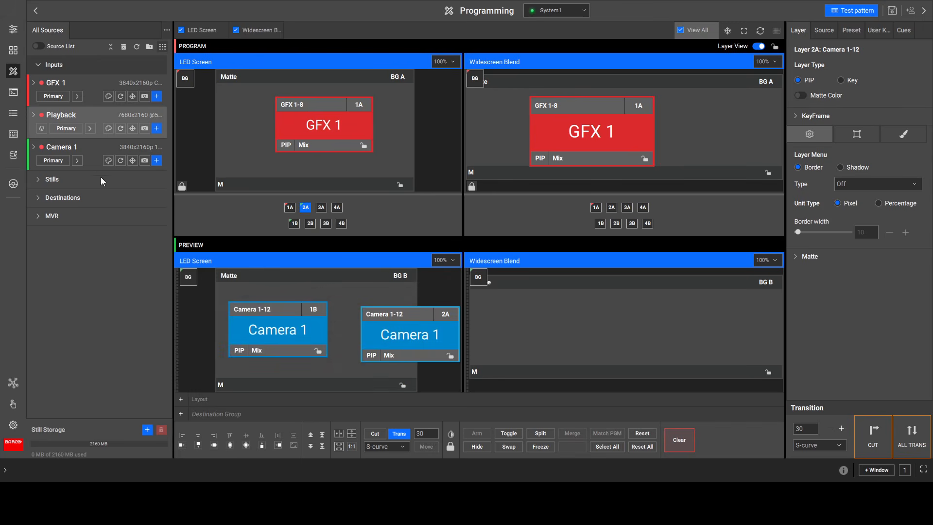
drag(73, 148, 335, 289)
drag(53, 152, 228, 284)
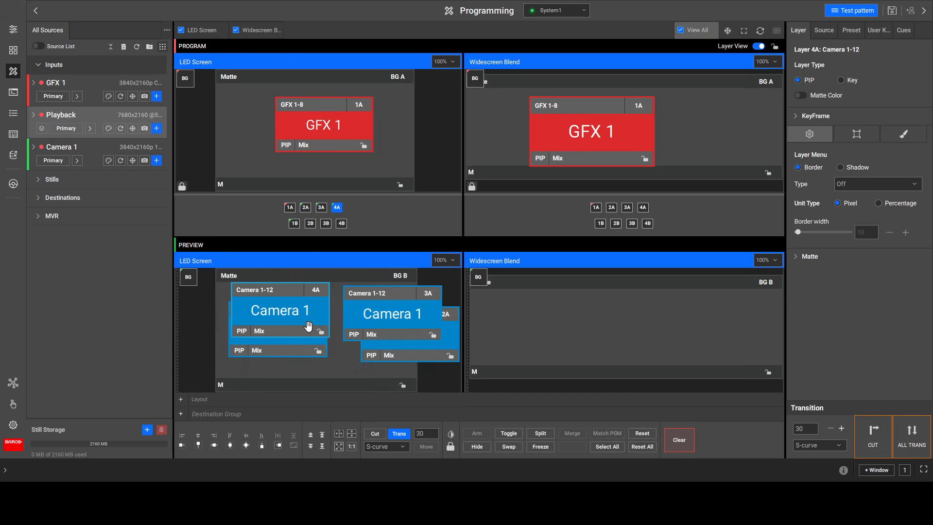
Select LED Screen's Camera 1 layers together and clear them from the preview
click(291, 211)
click(307, 210)
click(321, 210)
click(294, 223)
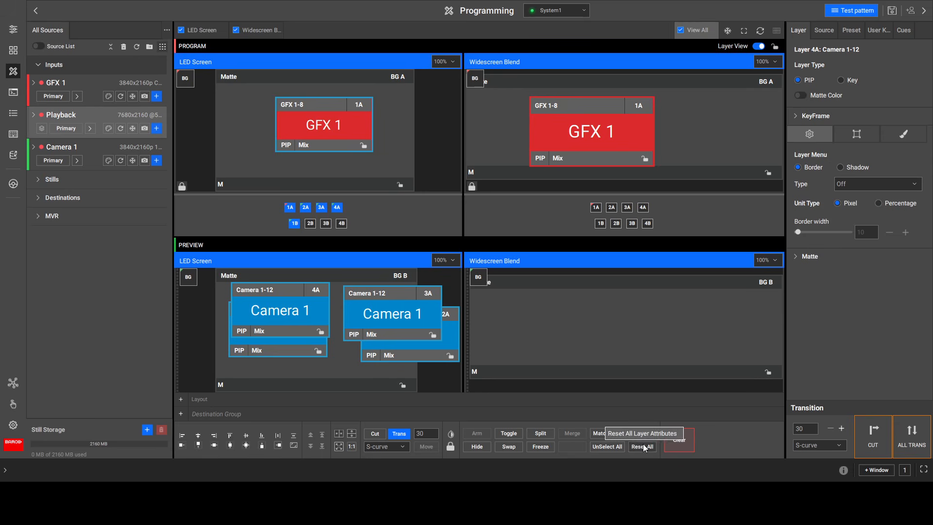
click(678, 440)
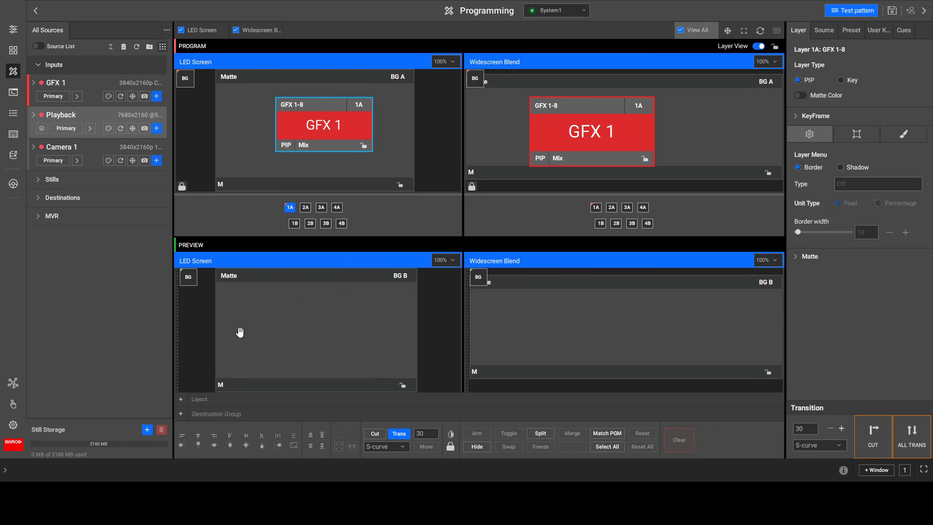
drag(243, 329, 282, 339)
click(380, 305)
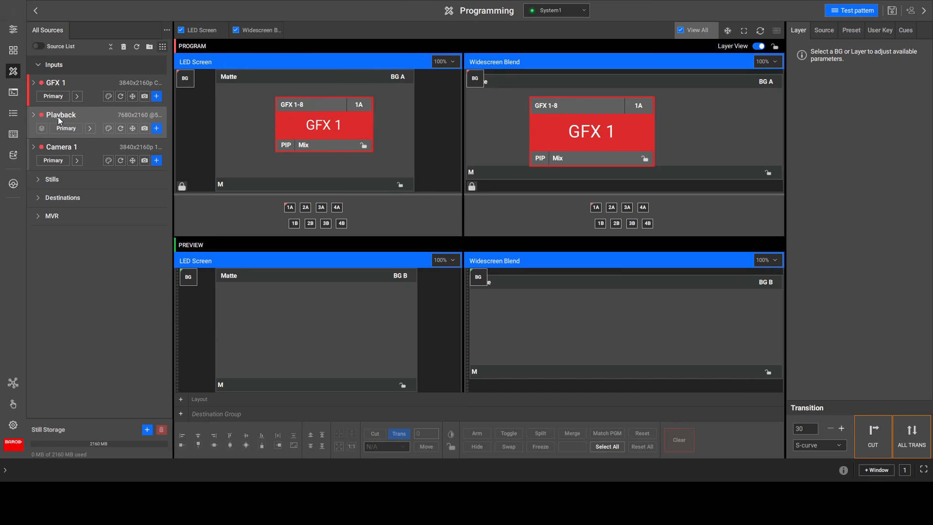
Apply Playback as LED Screen's preview background, shift it horizontally and clear it
scroll(297, 333, down, 1)
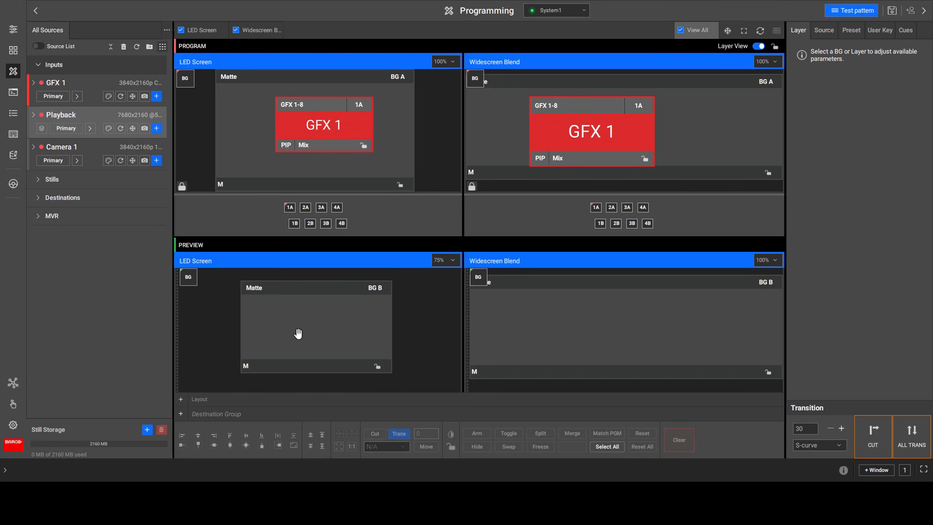
drag(49, 115, 189, 285)
drag(371, 335, 440, 335)
click(679, 440)
Apply Playback as Widescreen Blend's preview background and move it to about H position -1917 and V position -415
drag(37, 122, 479, 281)
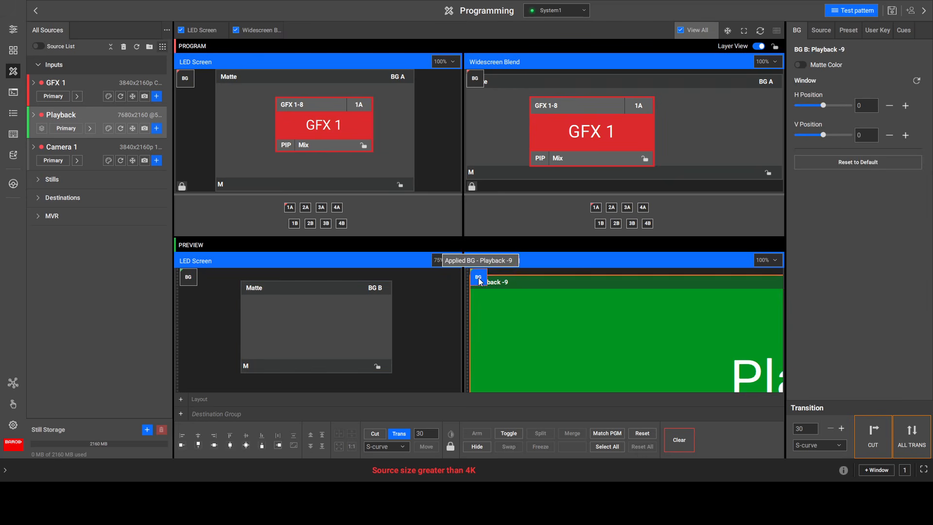
drag(501, 264, 475, 295)
scroll(587, 339, down, 3)
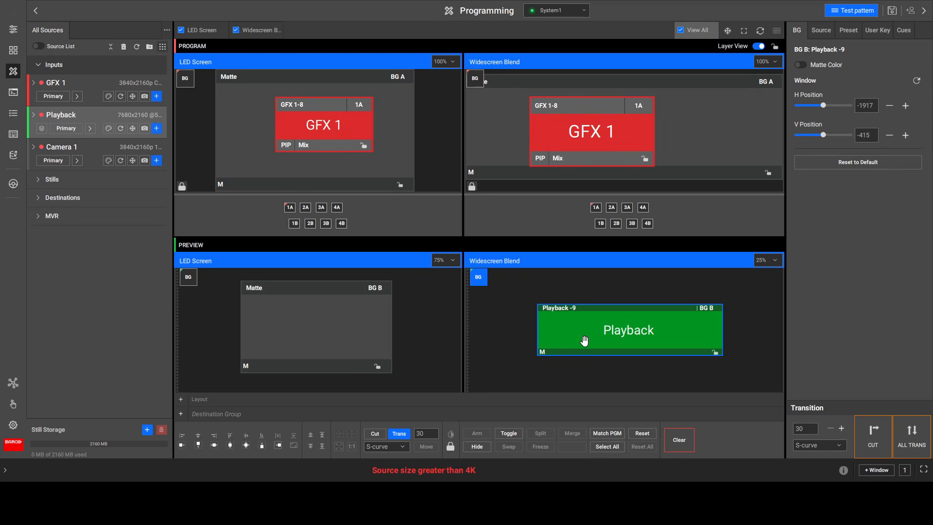
click(585, 340)
scroll(592, 340, up, 1)
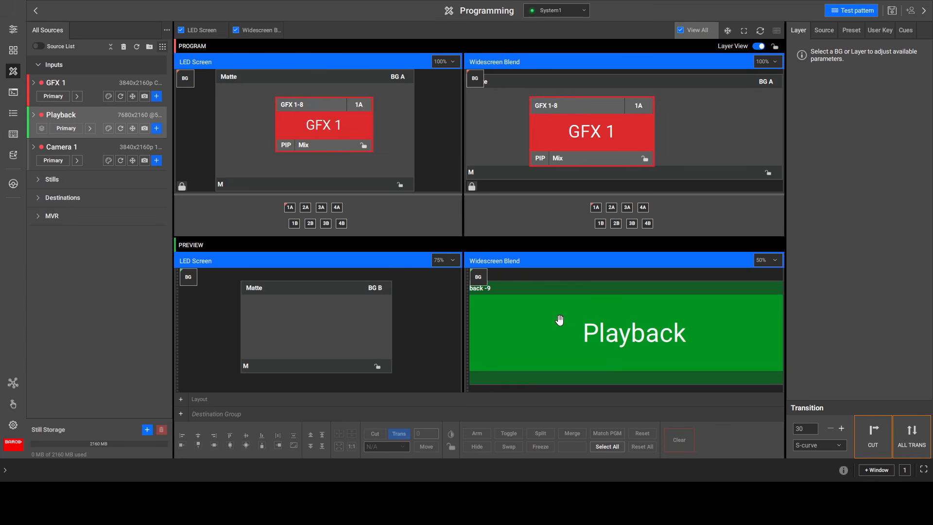
Apply Playback as LED Screen's preview background offset down and to the left, and clear the backgrounds of both previews
drag(54, 116, 277, 315)
drag(405, 347, 284, 336)
drag(379, 326, 206, 366)
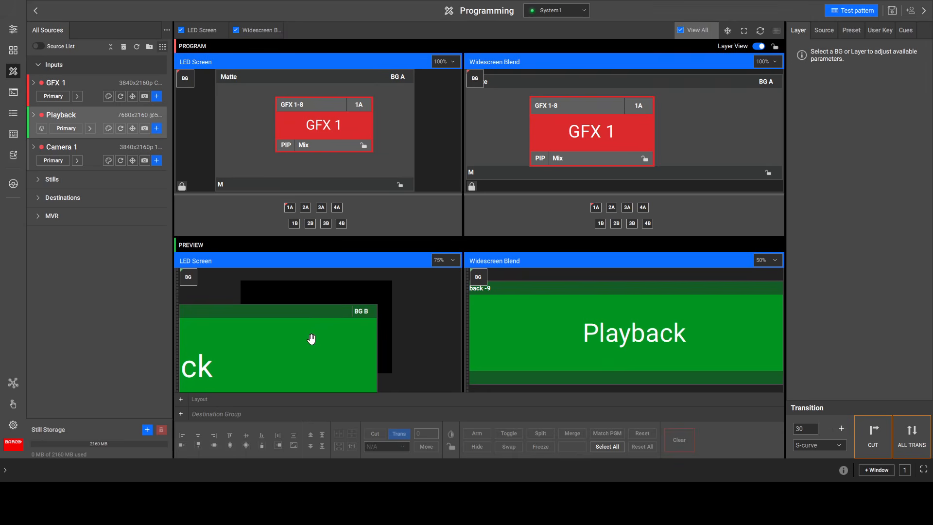
click(682, 443)
click(682, 445)
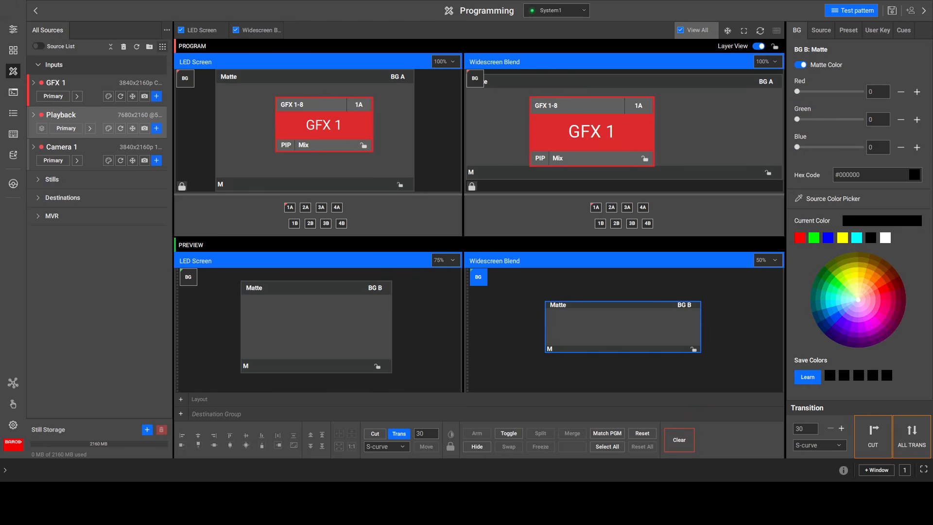
Set the Widescreen Blend destination's layer count to 8 mix in Configuration
click(13, 29)
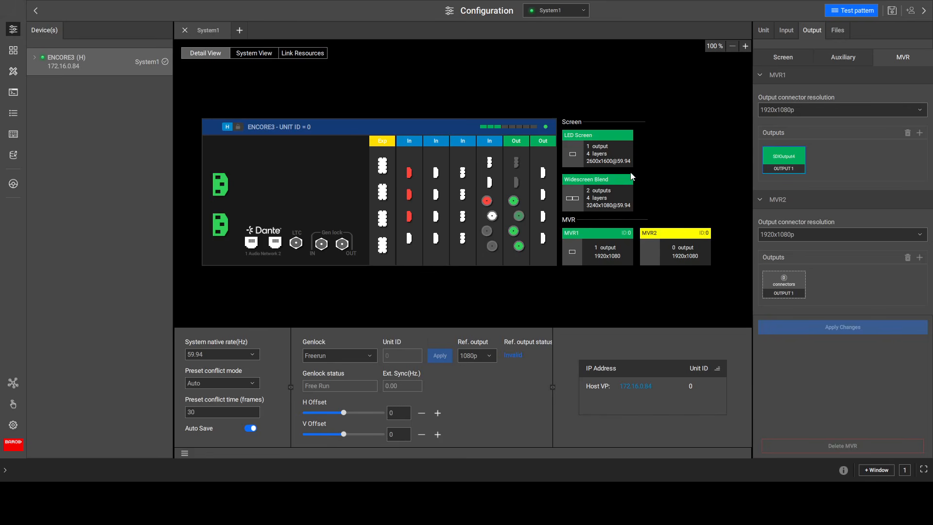
double_click(596, 194)
scroll(705, 243, down, 5)
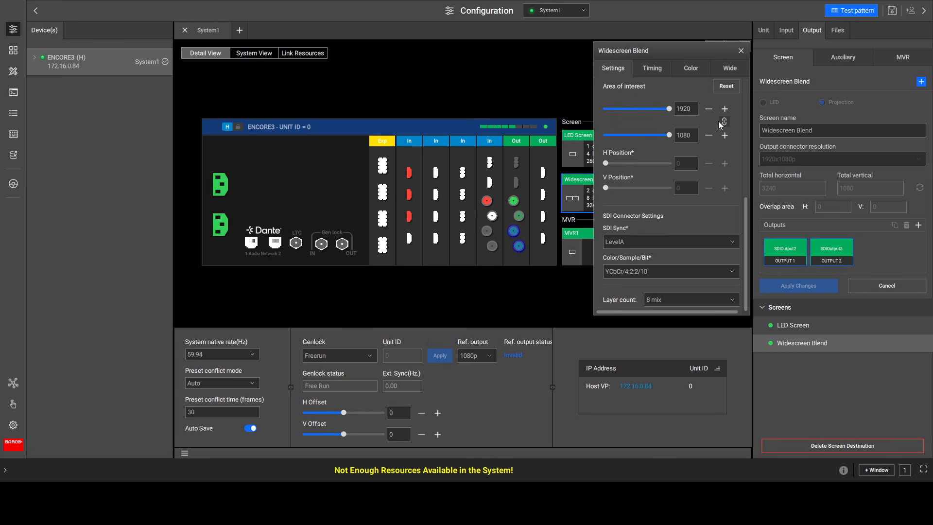
click(741, 51)
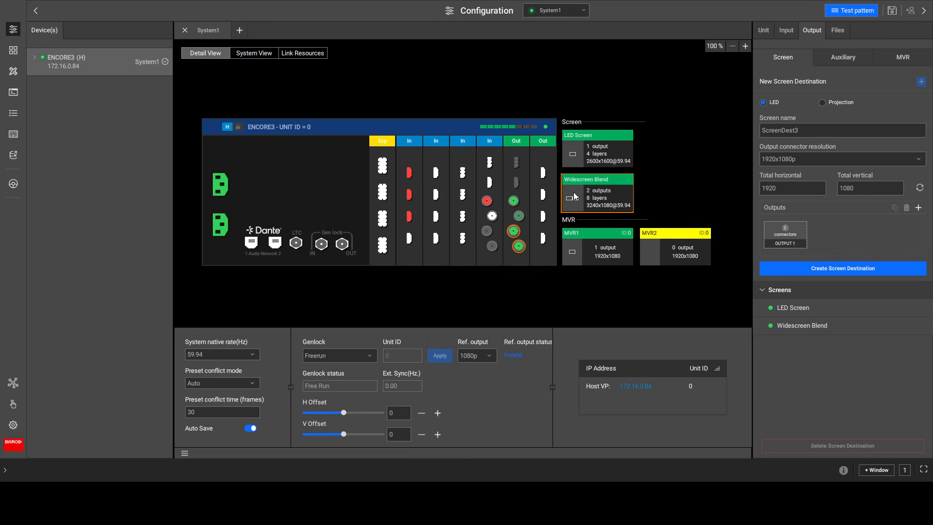
Set the LED Screen destination's layer count to 16 mix in its output settings
double_click(601, 151)
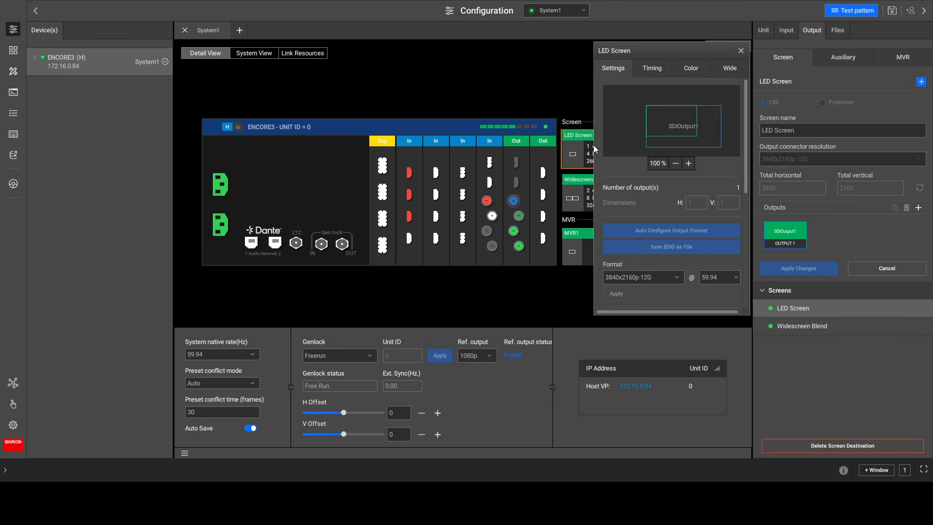
click(740, 52)
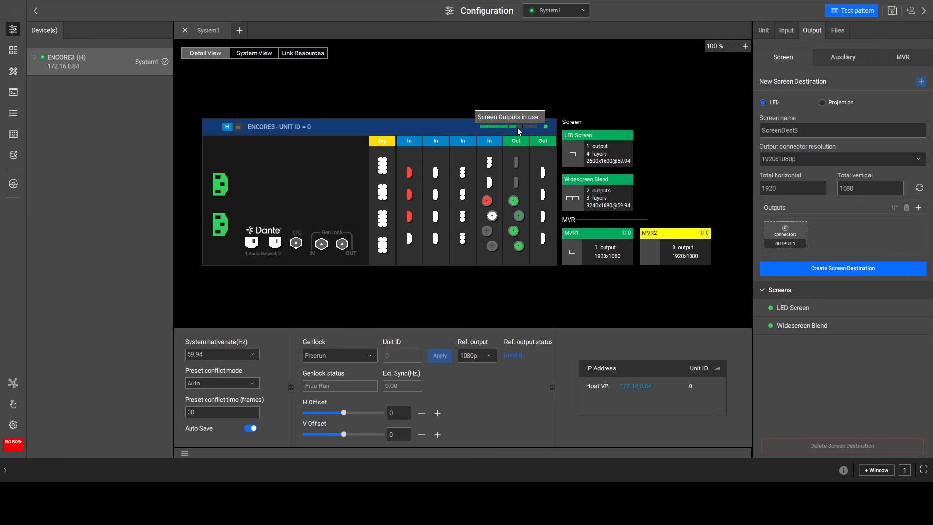
double_click(599, 150)
scroll(664, 197, down, 5)
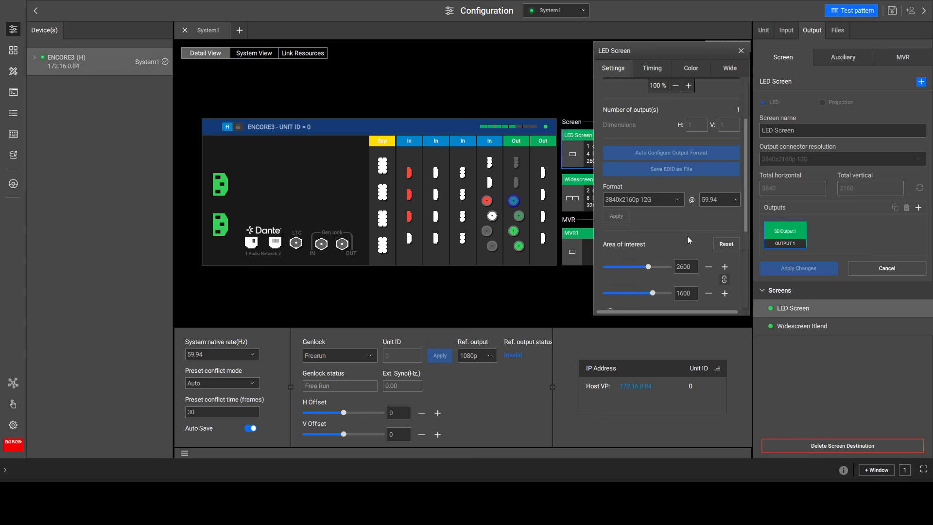
scroll(666, 266, down, 3)
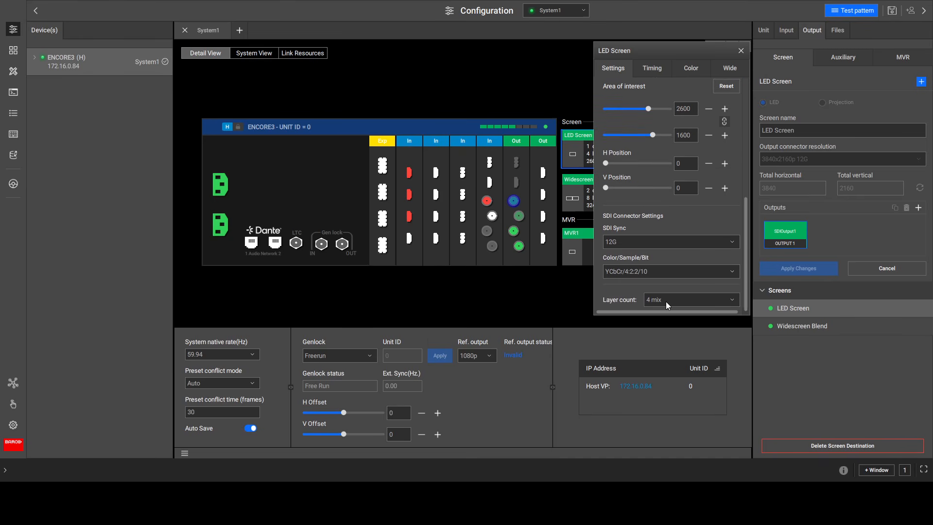
click(660, 343)
click(741, 51)
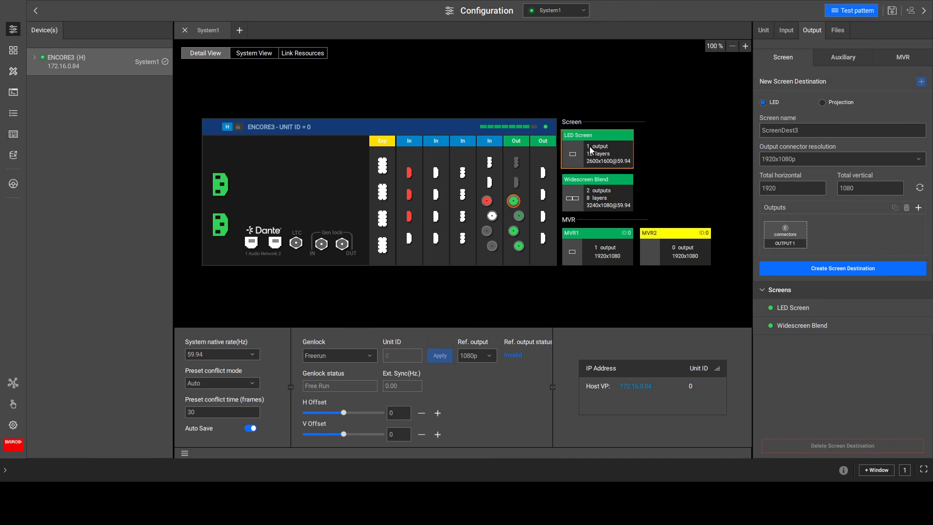
double_click(612, 151)
scroll(650, 282, down, 4)
scroll(645, 286, down, 1)
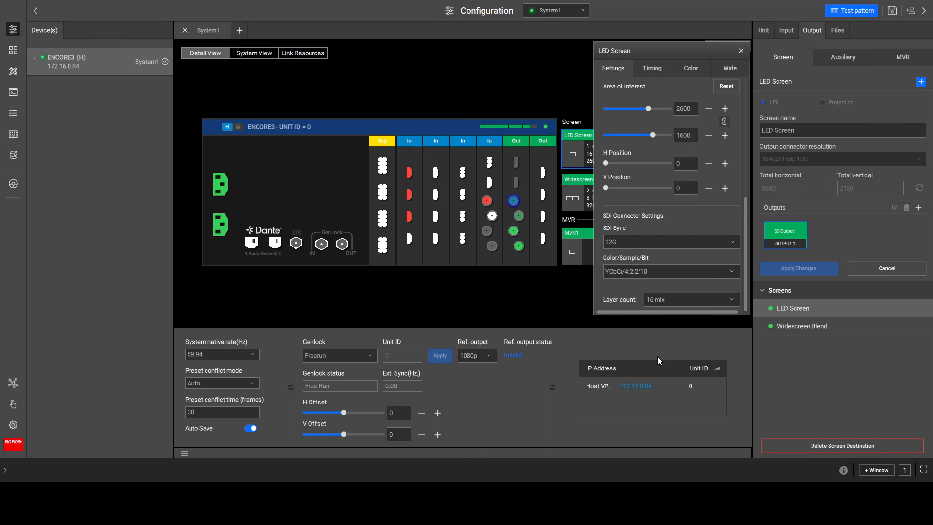
click(741, 51)
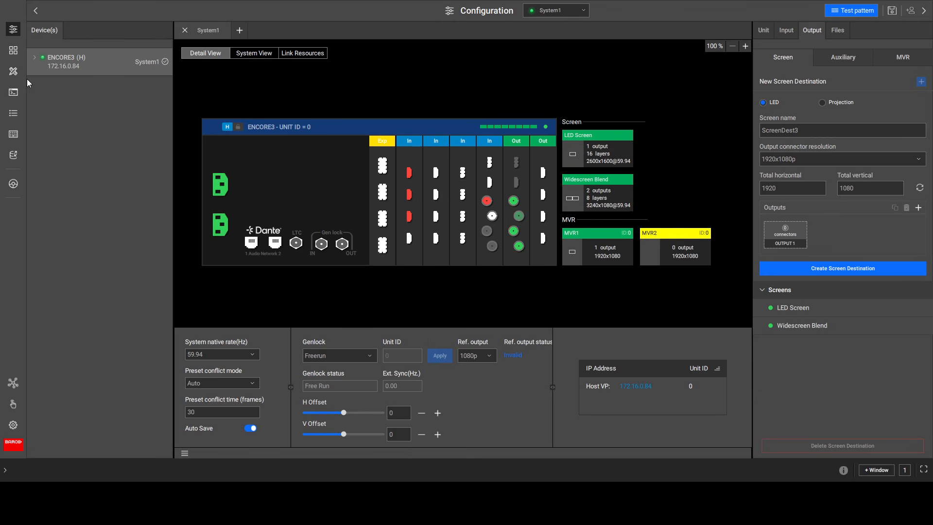
Check both destinations' available layer slots in Programming and return to Configuration
click(13, 71)
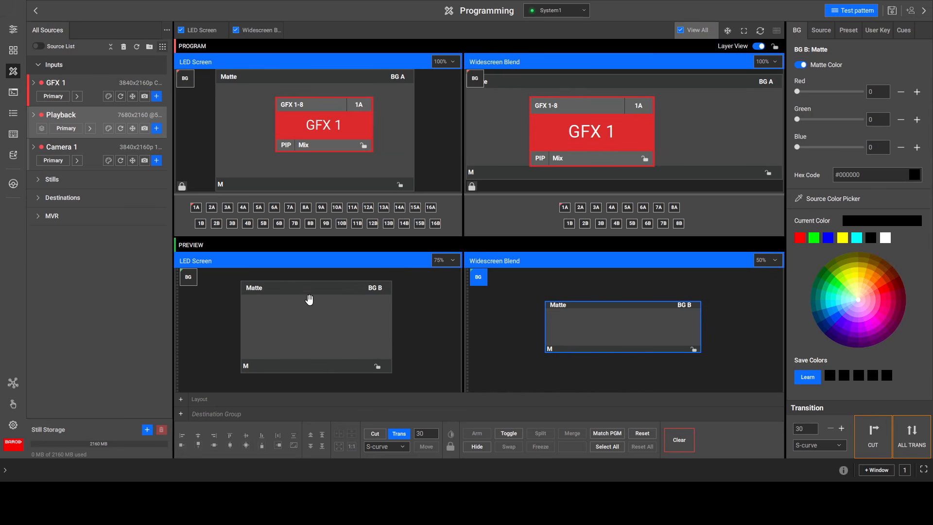
click(14, 35)
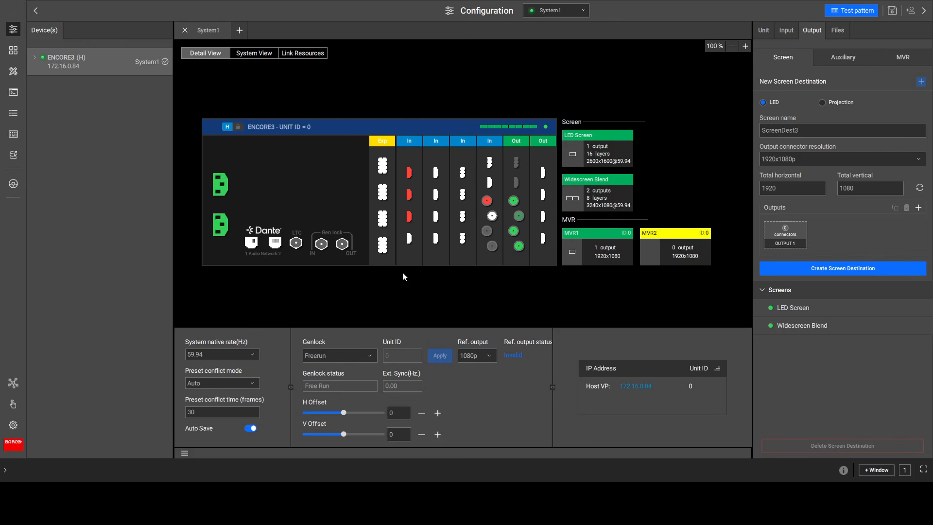